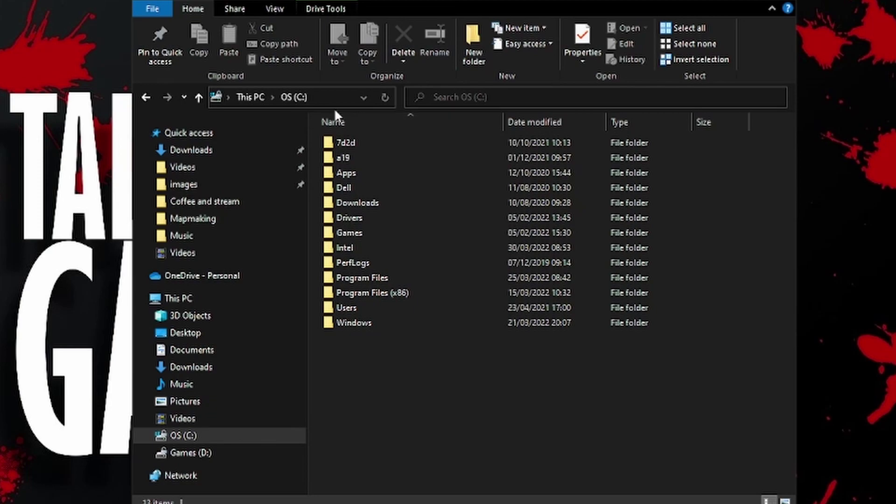
Go to %appdata%, then 7DaysToDie > GeneratedWorlds > Lasawojo County > workspace.
left_click(328, 96)
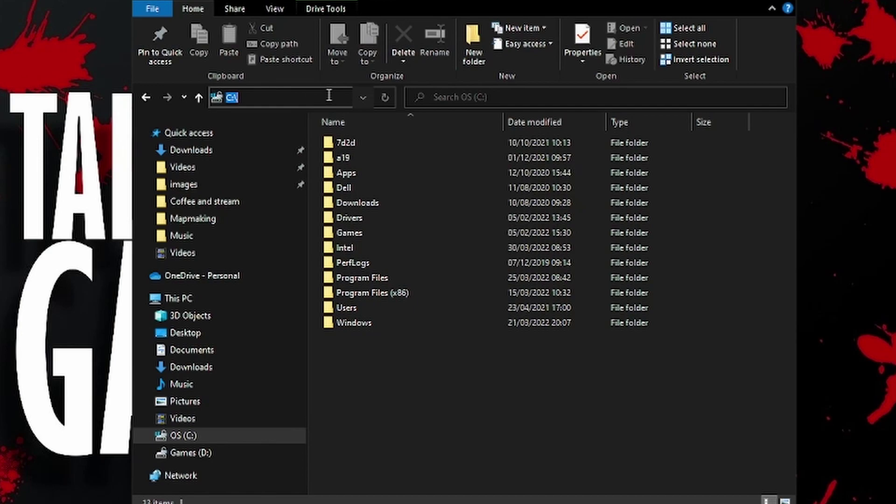
type("%appda")
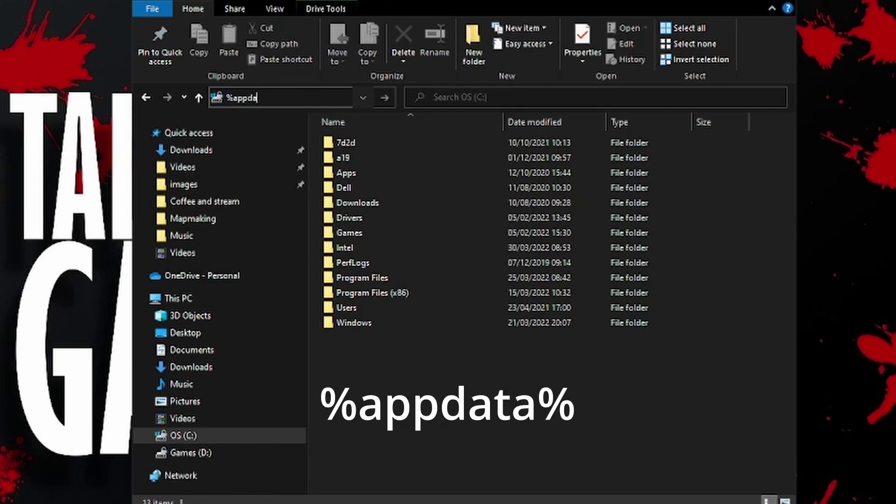
type("%")
key("Return")
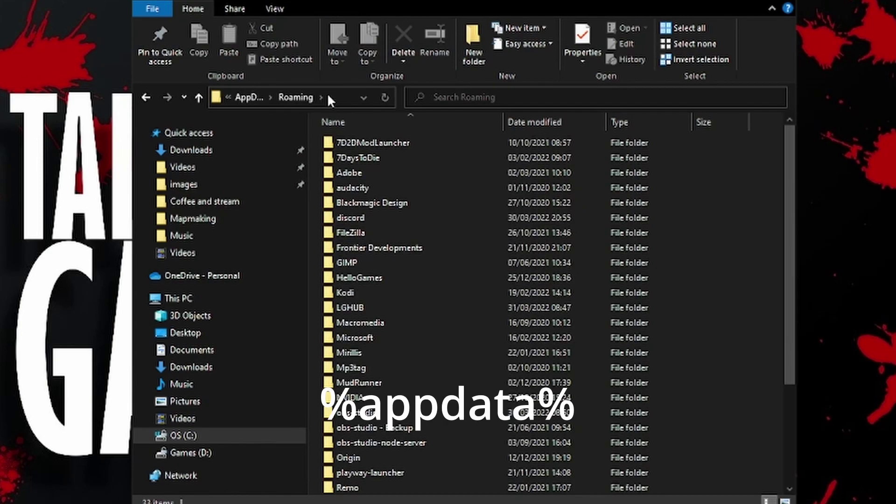
double_click(376, 164)
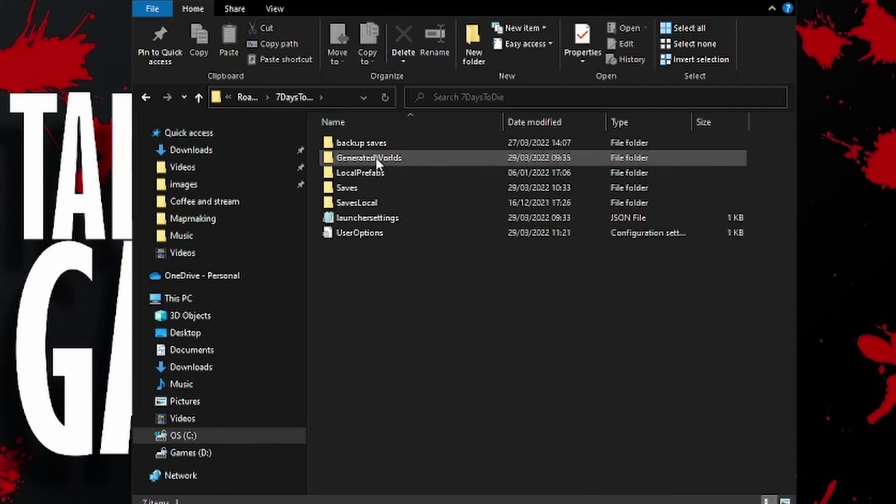
double_click(375, 156)
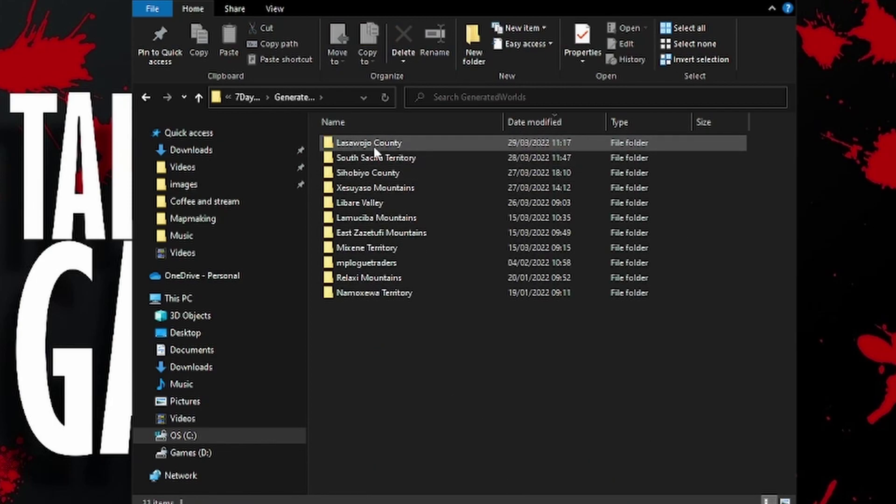
mouse_move(368, 143)
double_click(375, 143)
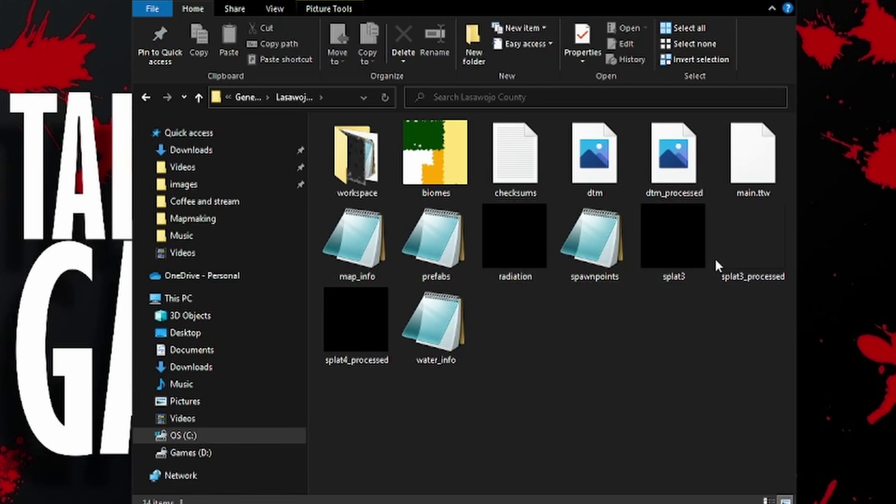
double_click(365, 155)
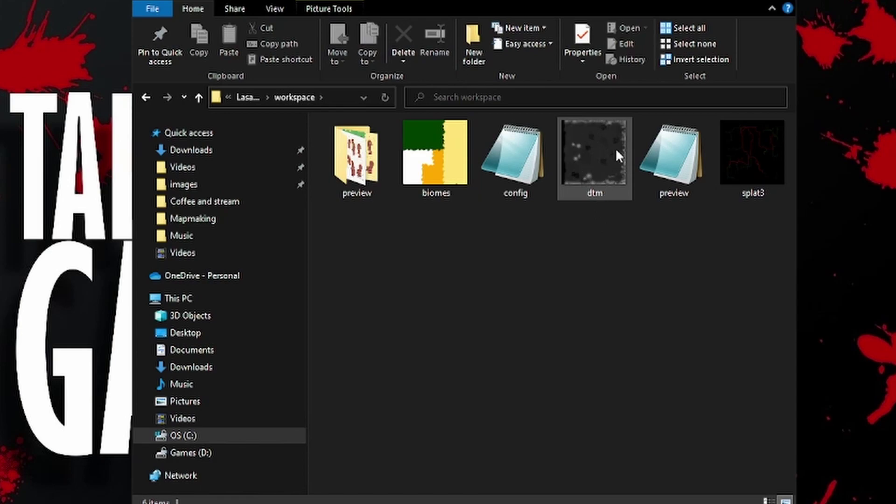
Open dtm from the workspace folder in GIMP using Open with.
right_click(592, 147)
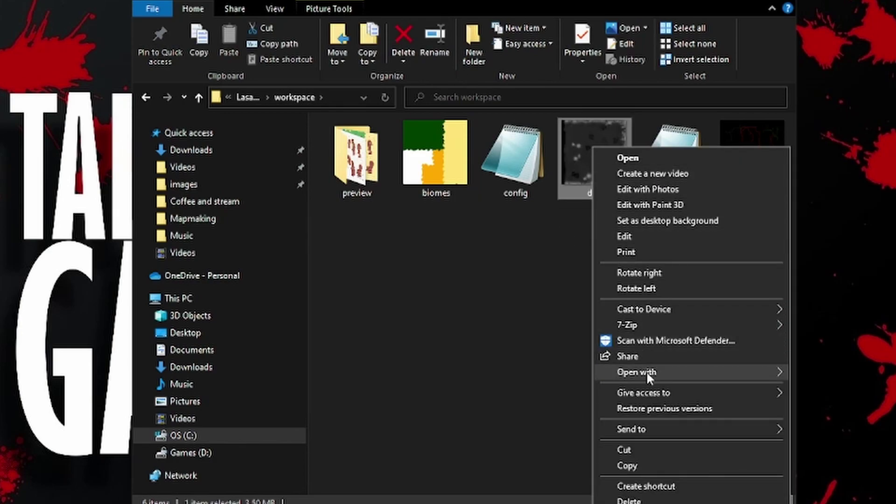
mouse_move(637, 372)
left_click(805, 370)
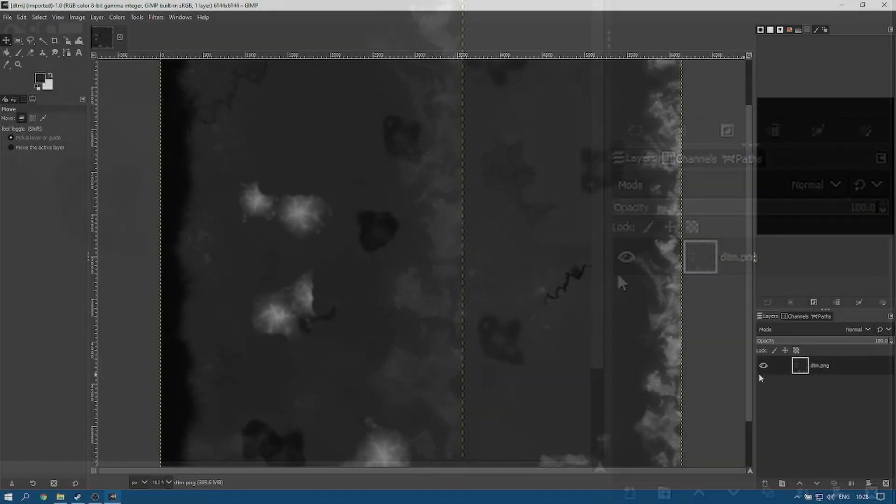
Add splat3 as a layer over dtm, nudge it up and right to align, and fit.
left_click(60, 496)
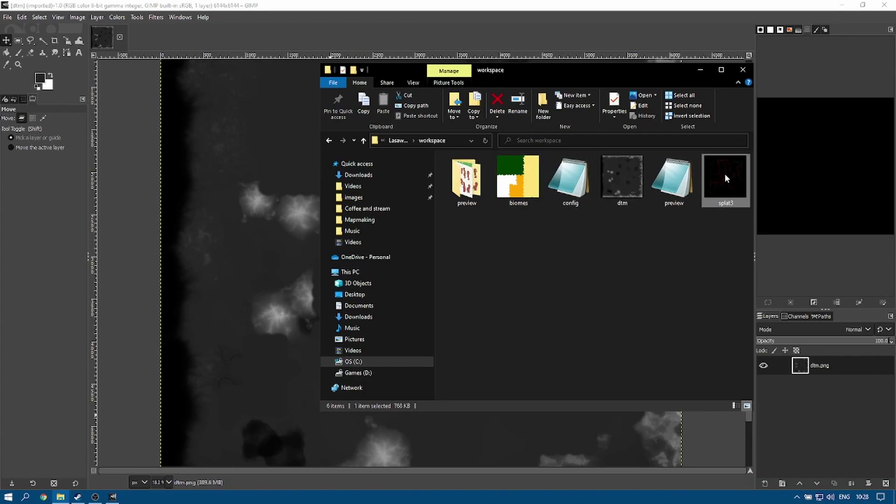
mouse_move(725, 175)
left_mouse_down()
mouse_move(301, 261)
mouse_move(273, 245)
left_mouse_up()
scroll(640, 255, "up", 3)
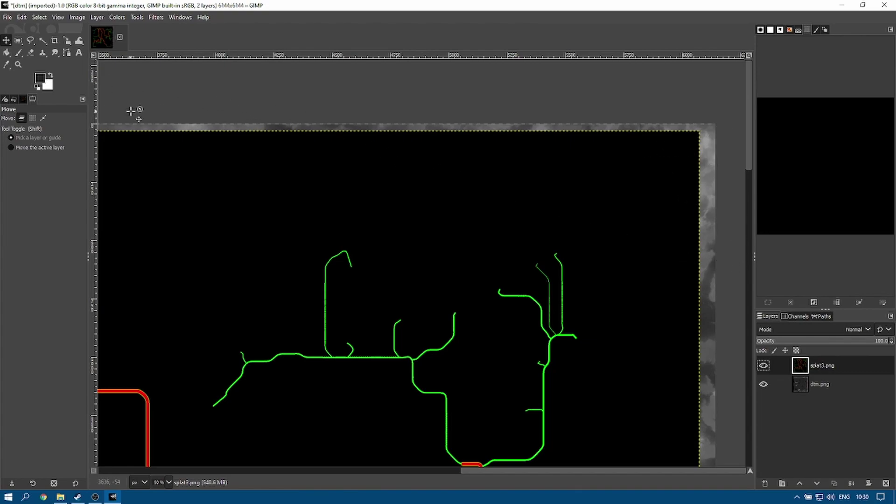
left_click_drag(590, 213, 607, 208)
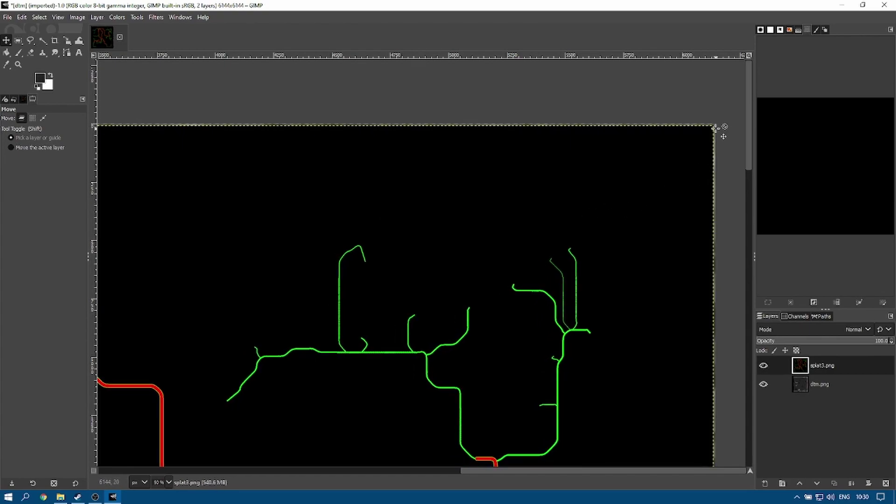
scroll(721, 140, "up", 6)
scroll(718, 137, "down", 1)
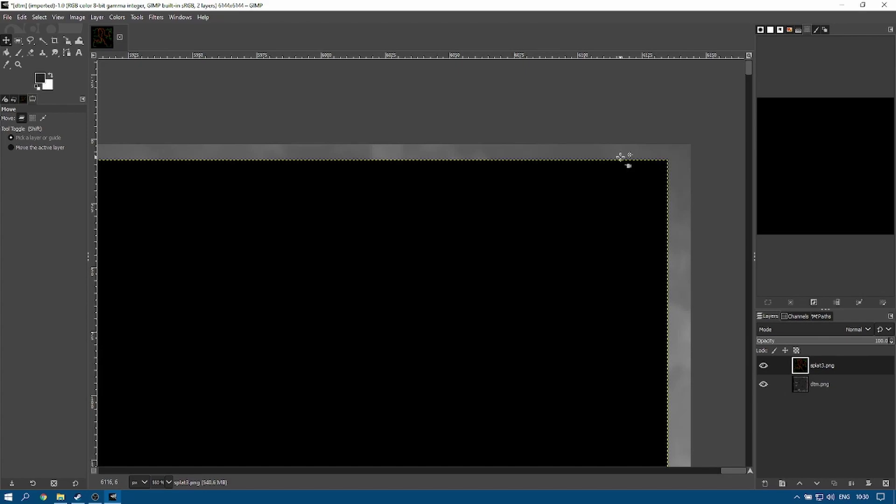
key("Up")
key("Up")
key("Up")
key("Up")
key("Up")
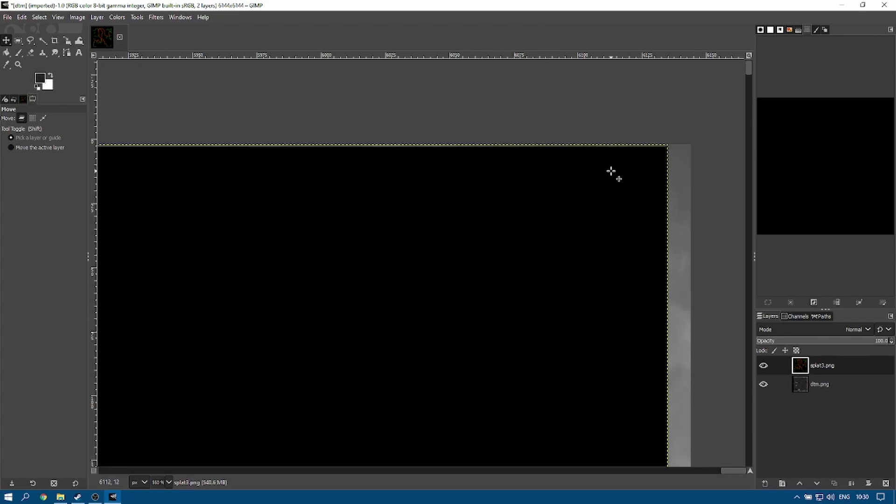
key("Up")
key("Right")
key("Right")
key("Right")
key("Right")
key("Right")
key("Right")
key("Right")
key("Right")
key("Right")
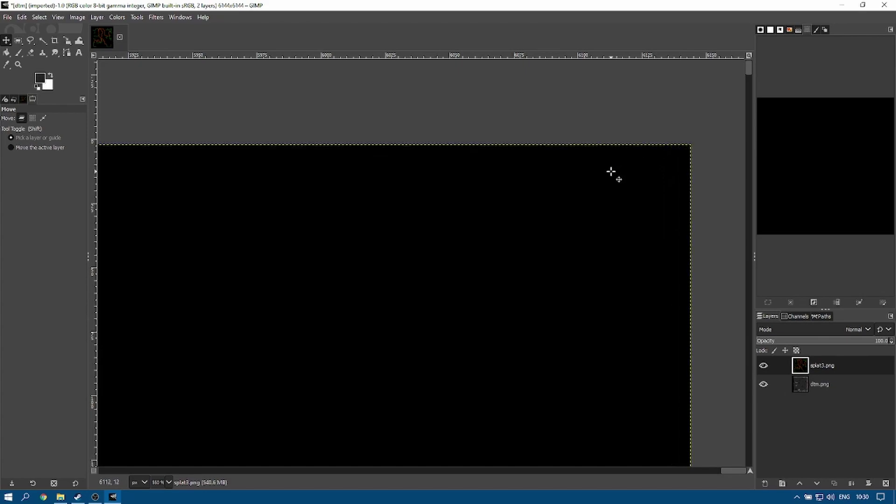
key("shift+ctrl+j")
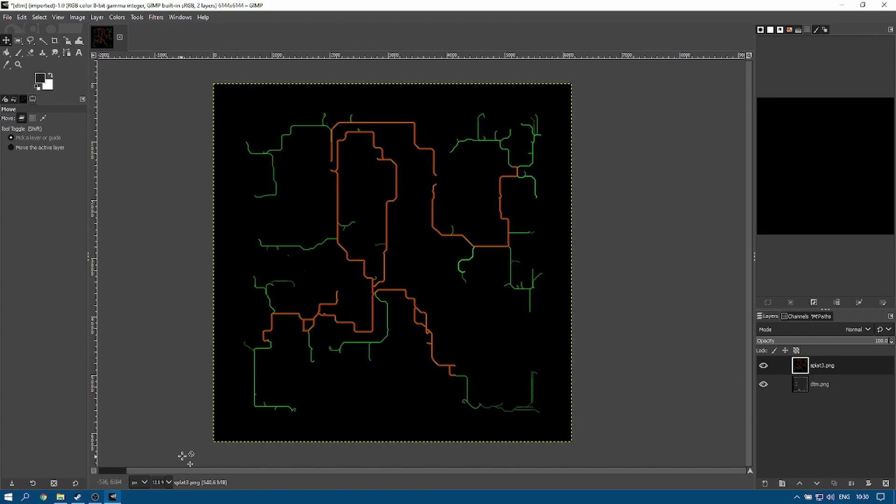
Drag preview_POI from the workspace preview folder into GIMP as a layer.
left_click(60, 498)
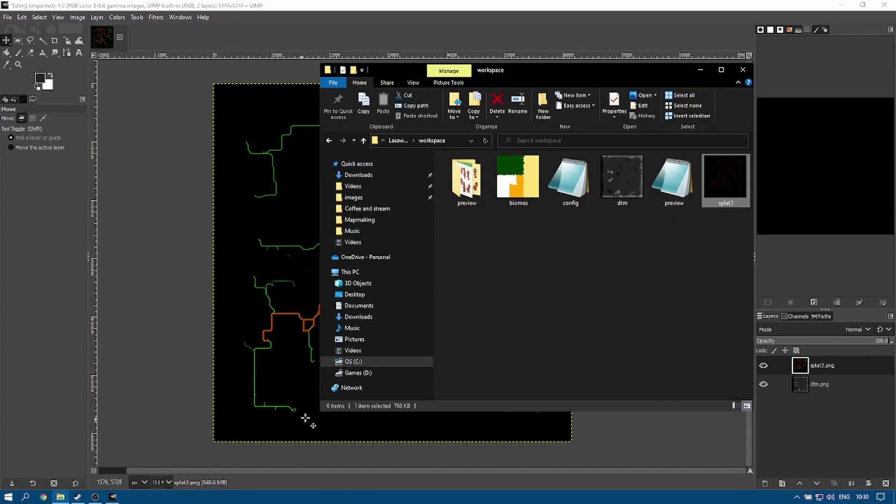
double_click(472, 188)
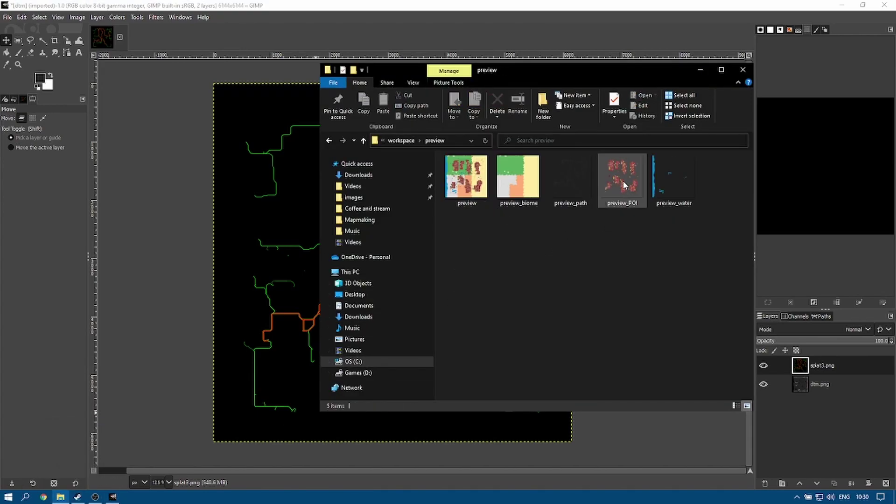
mouse_move(623, 179)
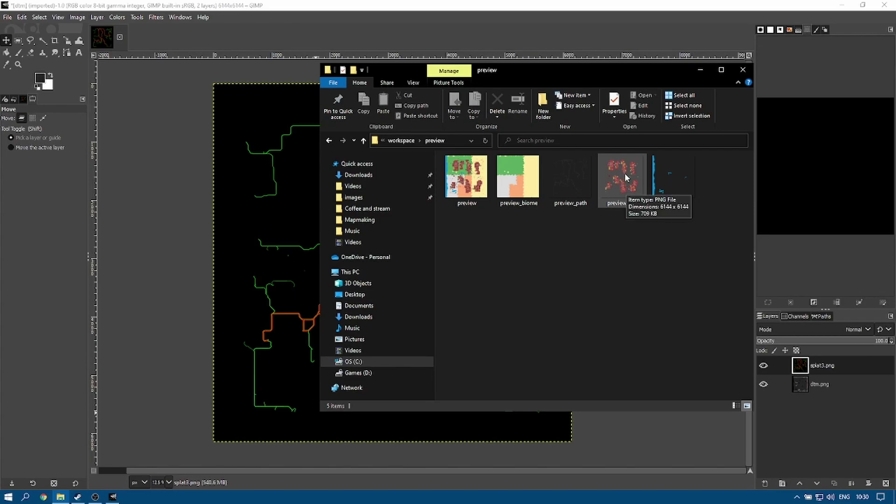
left_click(625, 172)
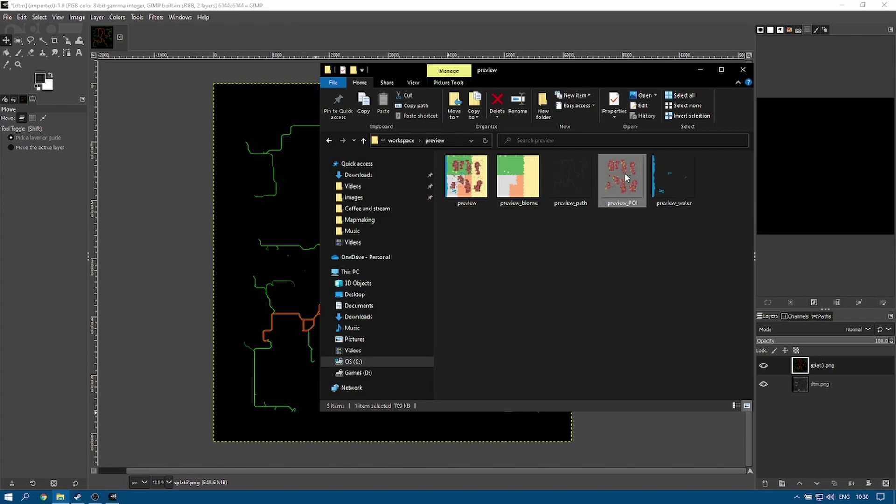
left_click_drag(625, 173, 303, 231)
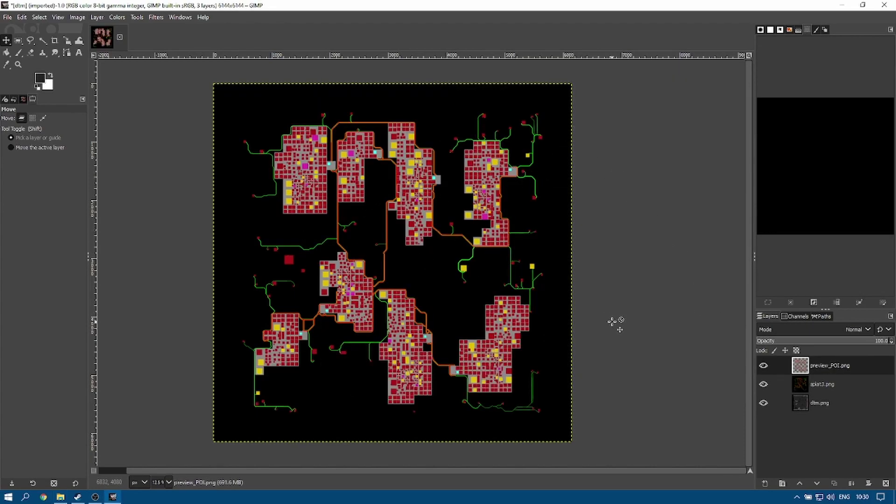
scroll(561, 90, "up", 6, "ctrl")
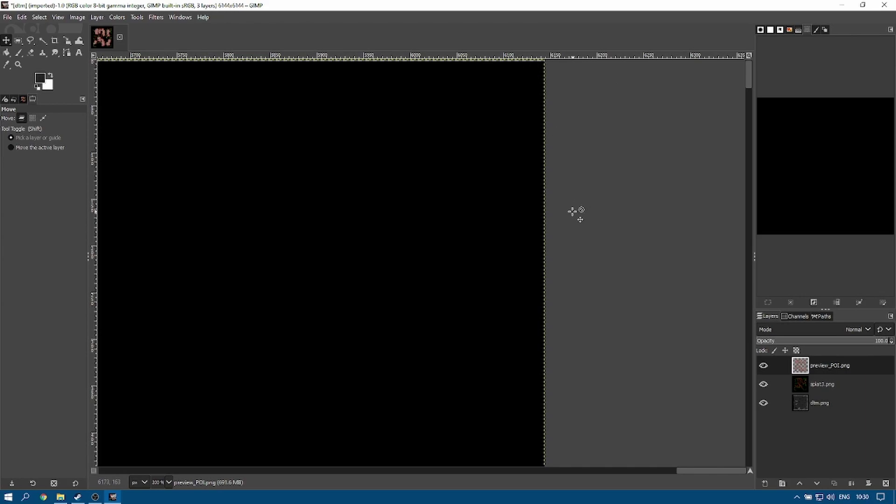
Set the splat3.png layer to Screen blend mode, then select dtm.png.
key("shift+ctrl+j")
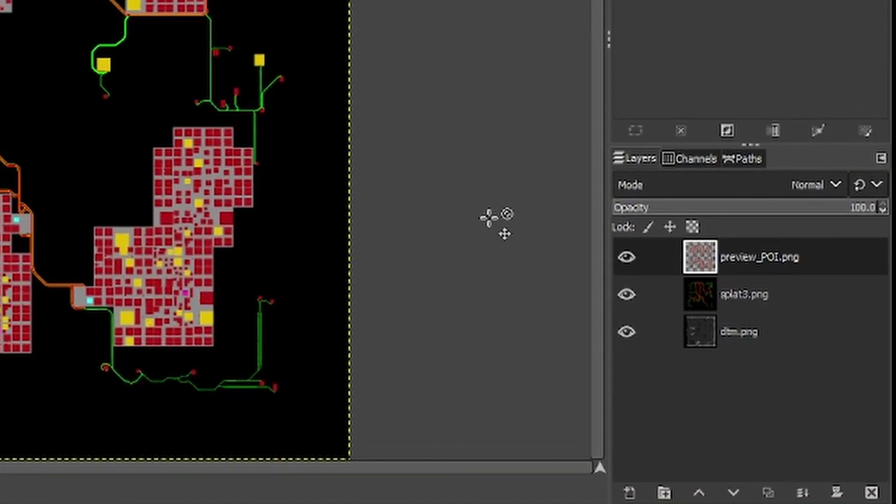
left_click(736, 295)
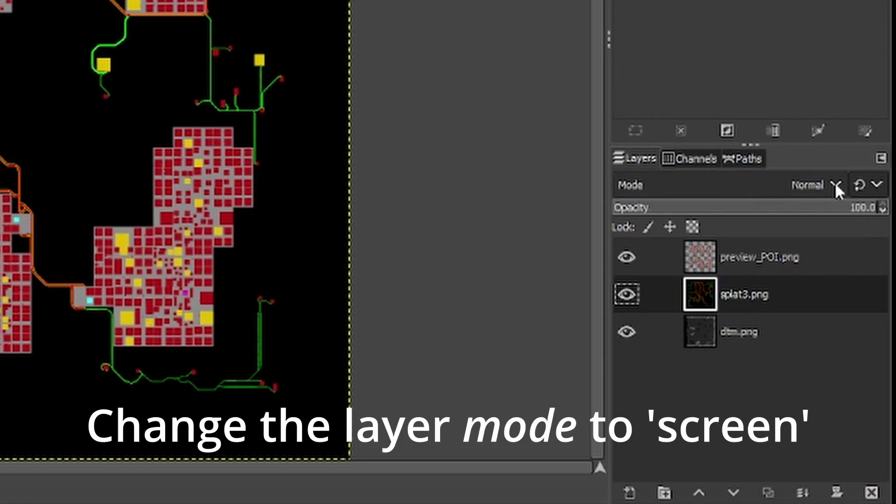
left_click(838, 179)
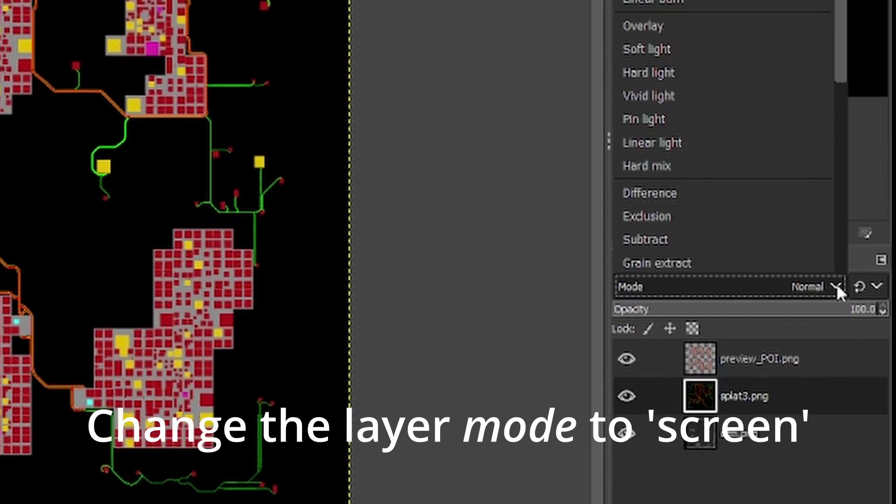
left_click(673, 29)
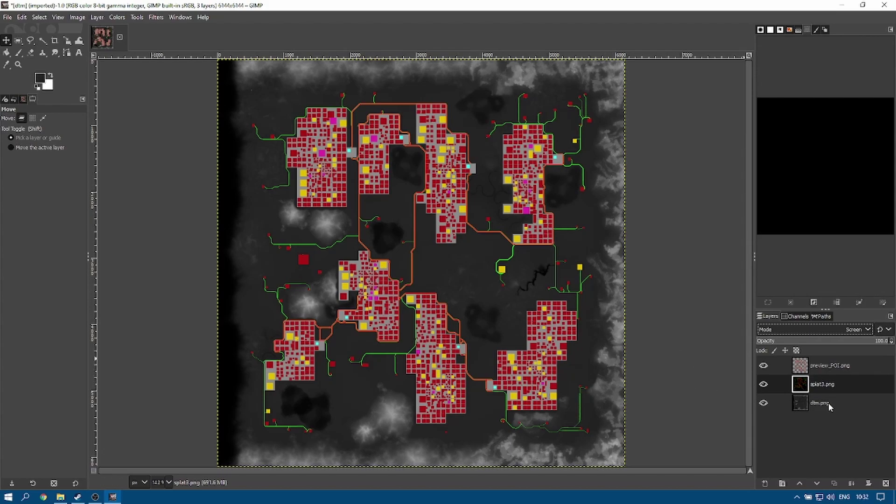
left_click(804, 403)
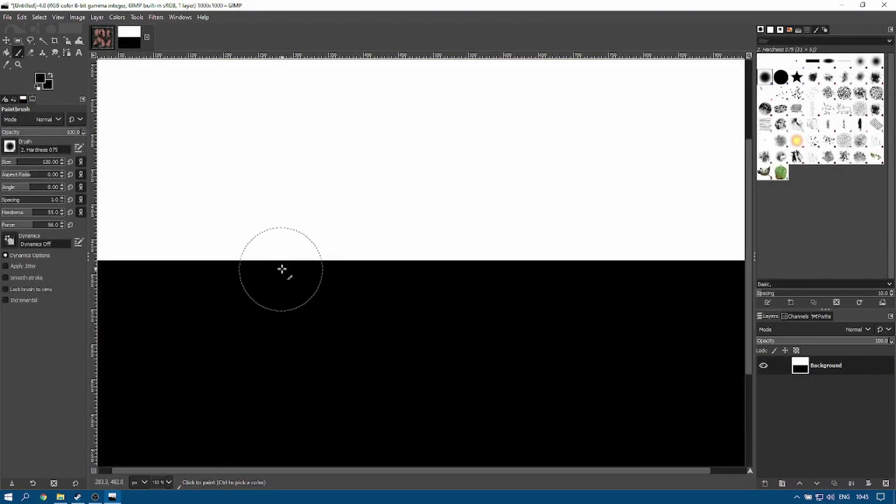
scroll(300, 250, "down", 1)
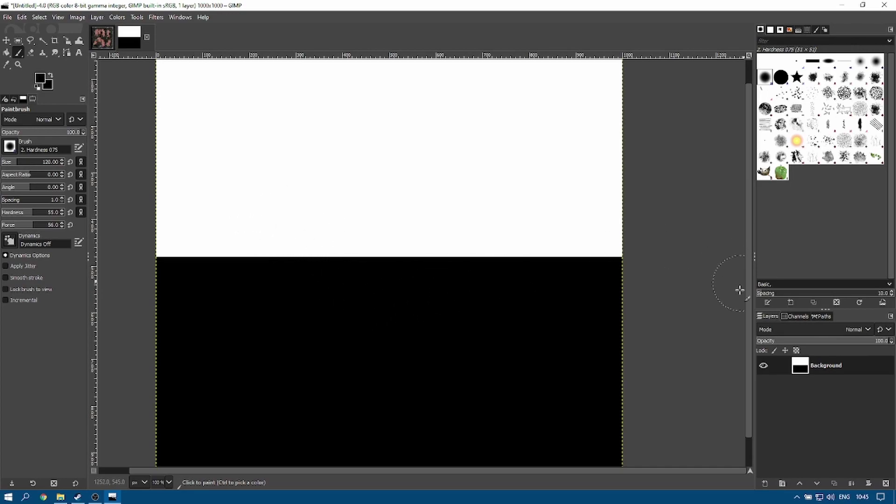
left_click_drag(577, 471, 547, 472)
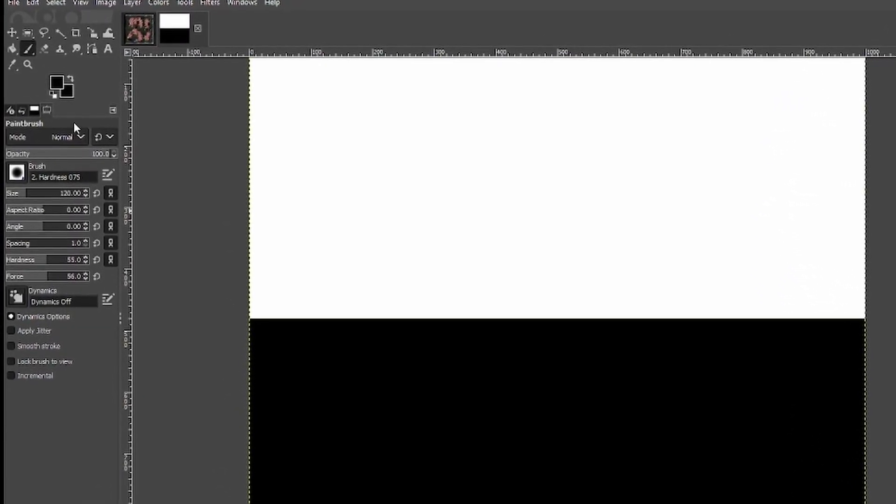
Keep black as the foreground colour and raise brush hardness to 100.
left_click(64, 83)
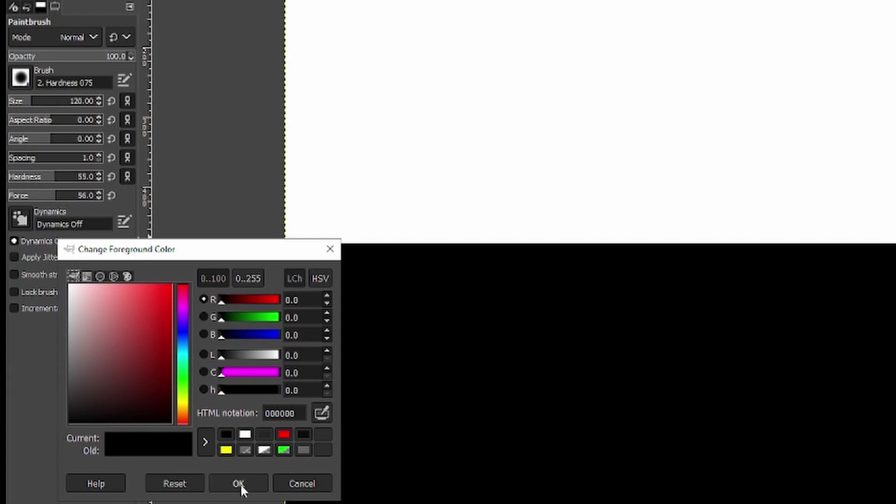
left_click(241, 484)
type("100")
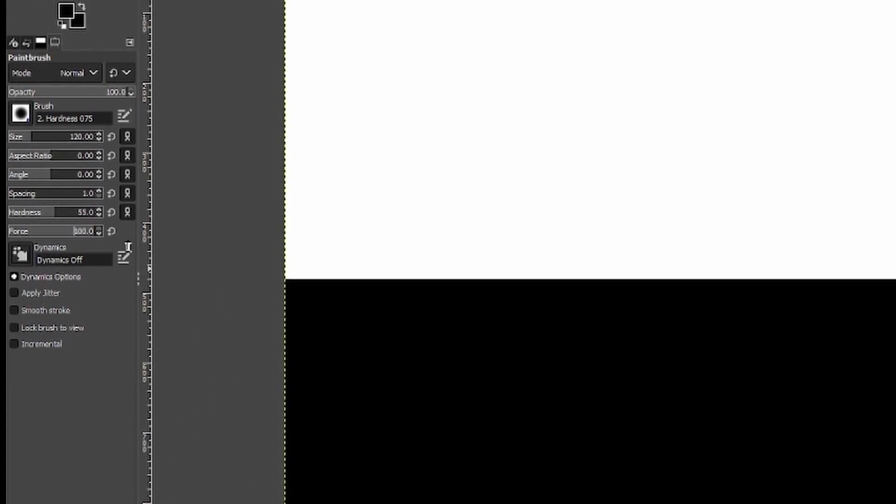
left_click_drag(54, 212, 101, 212)
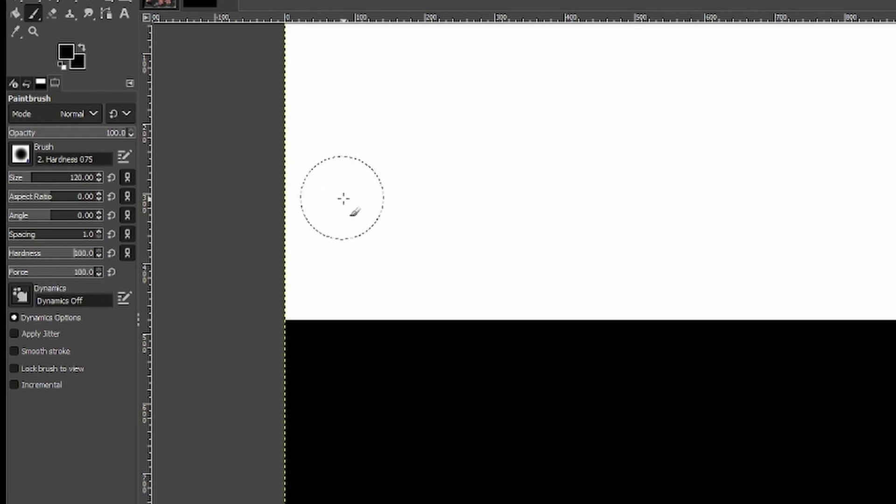
Paint four black test dots, each softer and fainter as hardness and force drop.
left_click(346, 185)
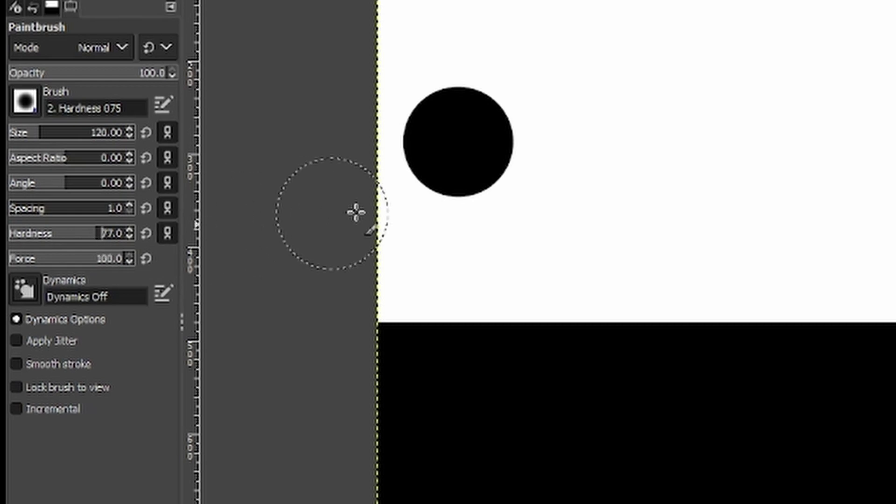
left_click(573, 143)
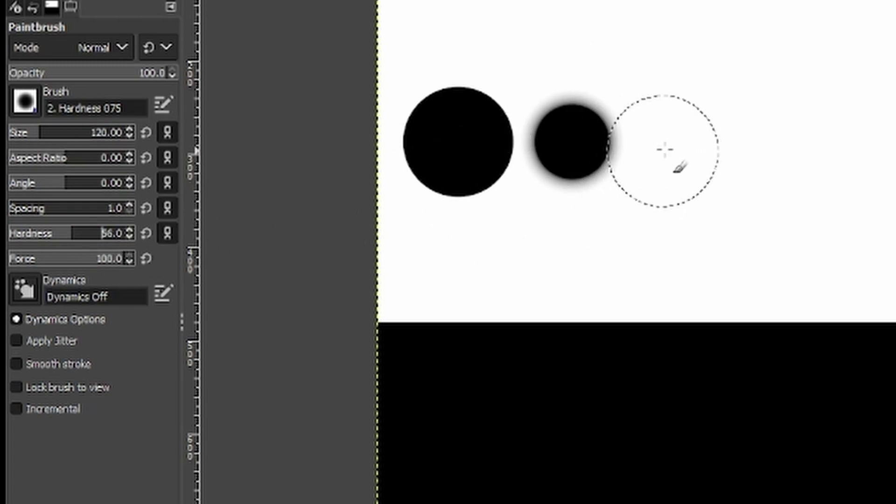
left_click(679, 143)
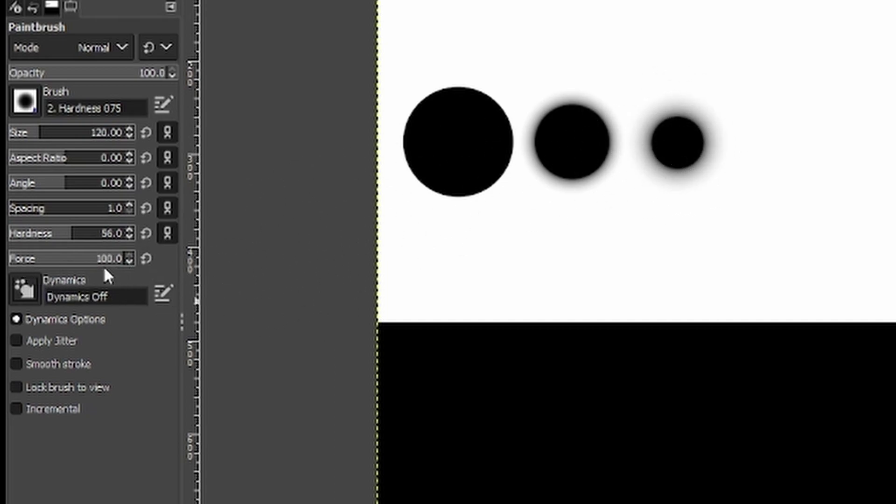
left_click(69, 264)
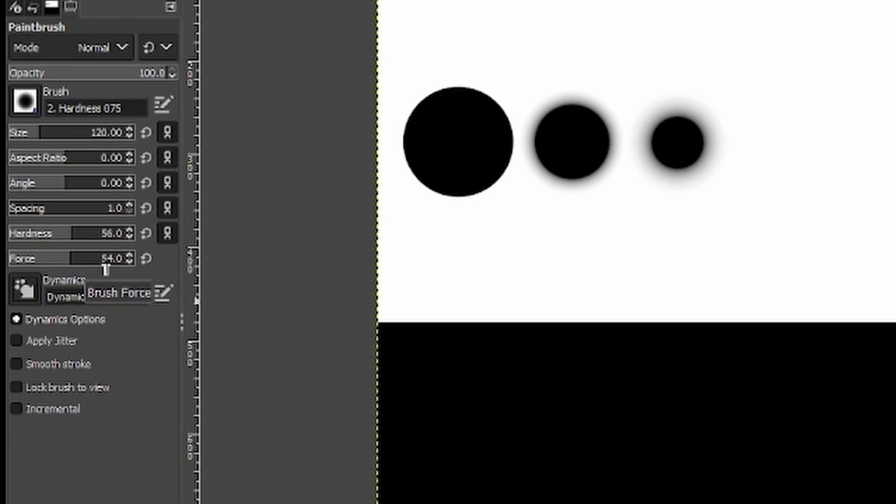
left_click(761, 143)
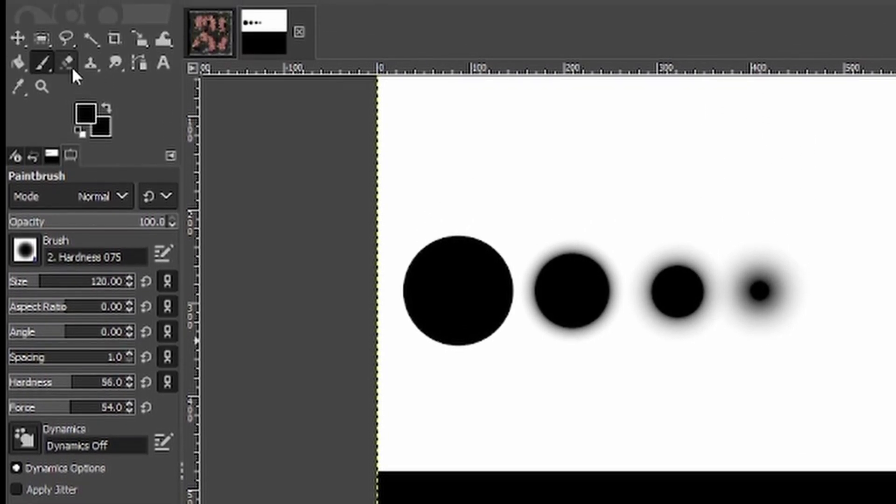
Select the Smudge tool from its tool group.
left_click(116, 62)
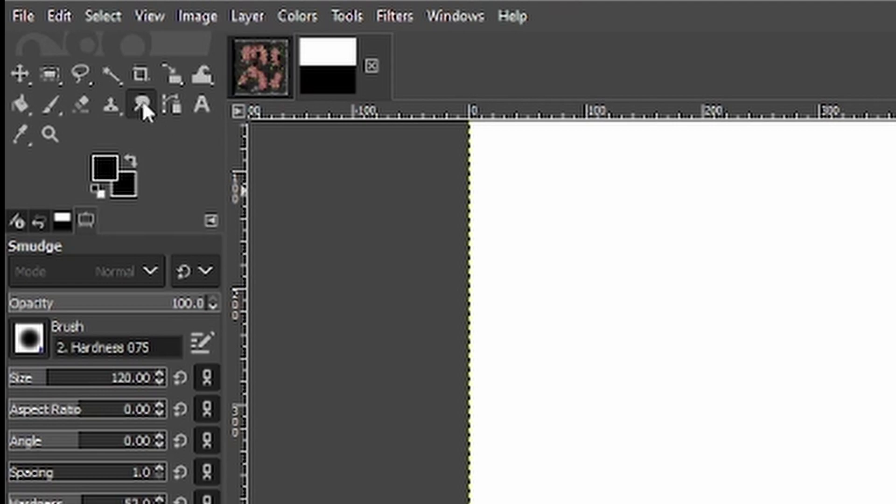
right_click(141, 107)
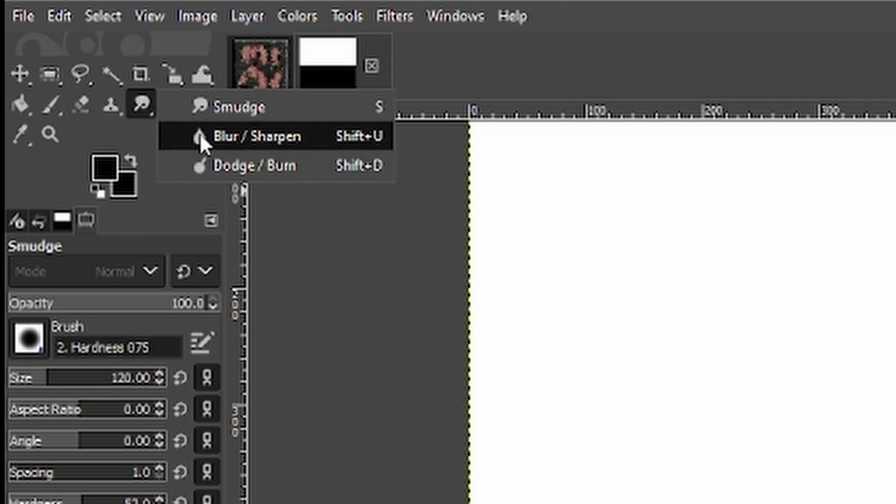
left_click(204, 106)
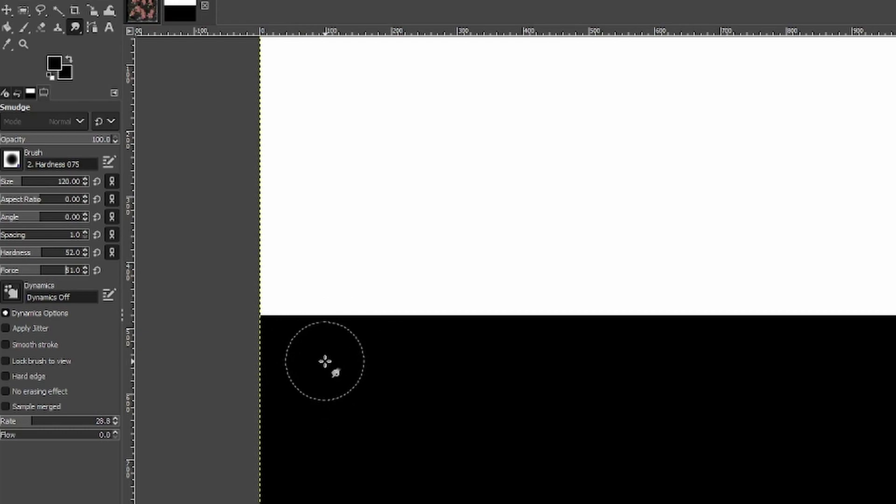
Smear black bumps and a tall spike upward from the test image's black edge.
left_click_drag(325, 363, 321, 211)
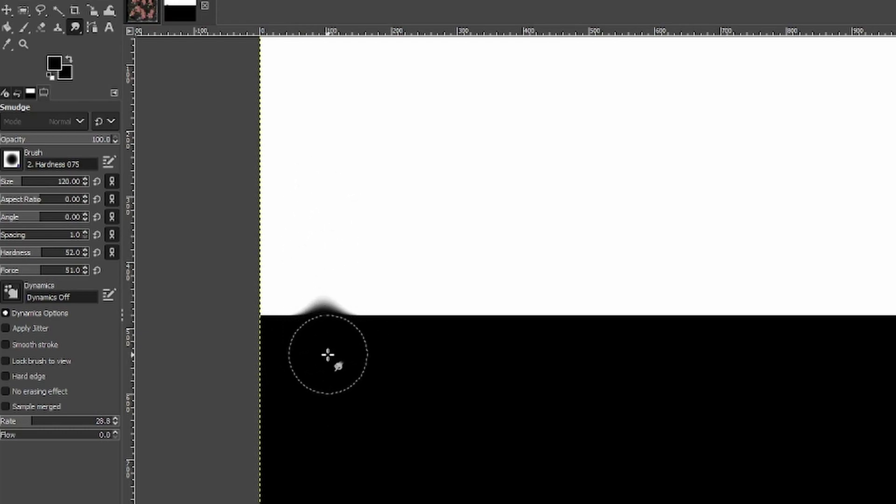
left_click_drag(327, 356, 321, 285)
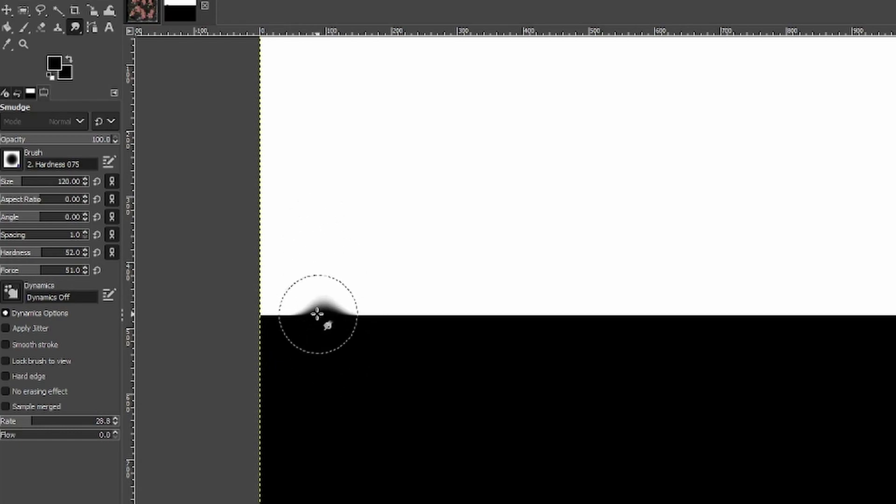
mouse_move(316, 315)
left_mouse_down()
mouse_move(330, 294)
mouse_move(346, 315)
left_mouse_up()
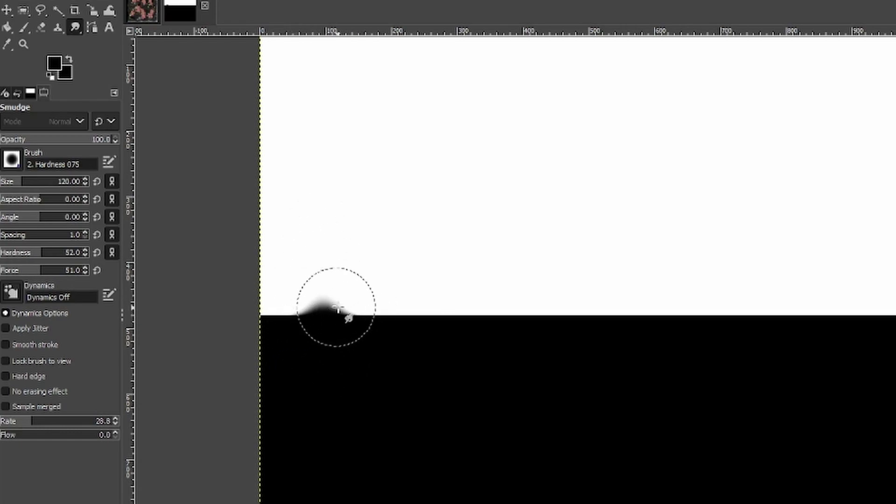
scroll(367, 304, "up", 3, "ctrl")
scroll(350, 305, "up", 1, "ctrl")
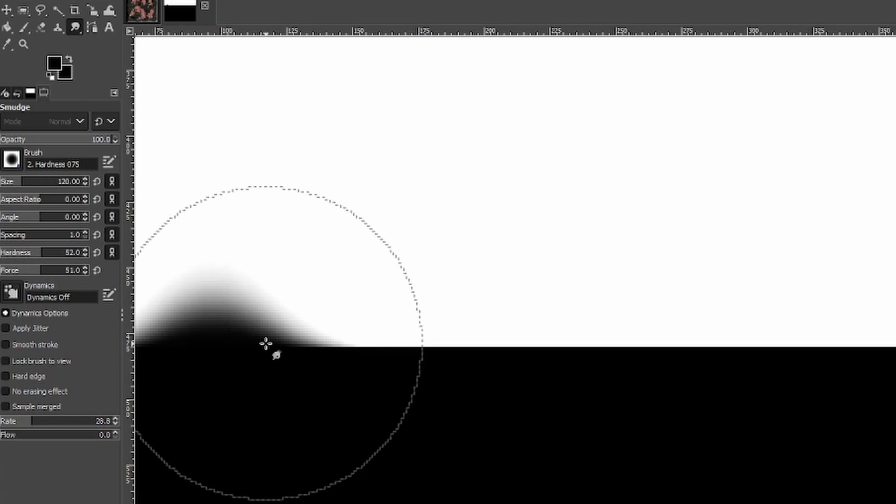
left_click_drag(266, 344, 478, 343)
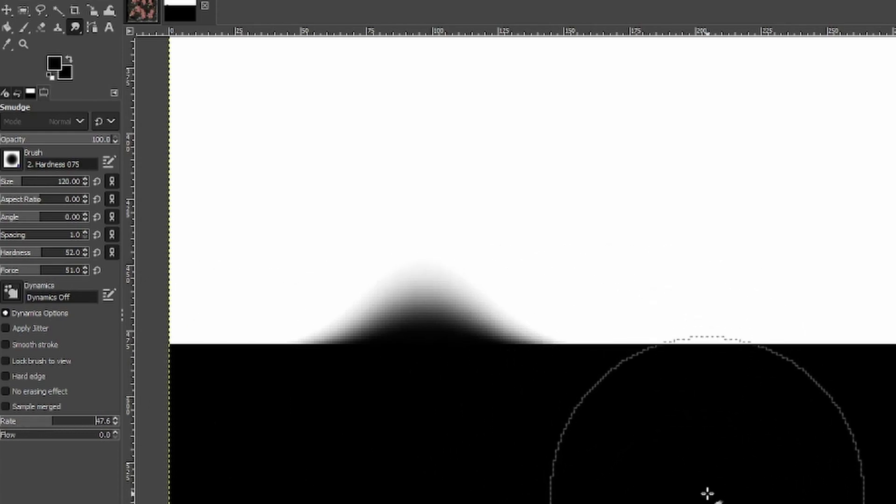
left_click_drag(708, 501, 711, 7)
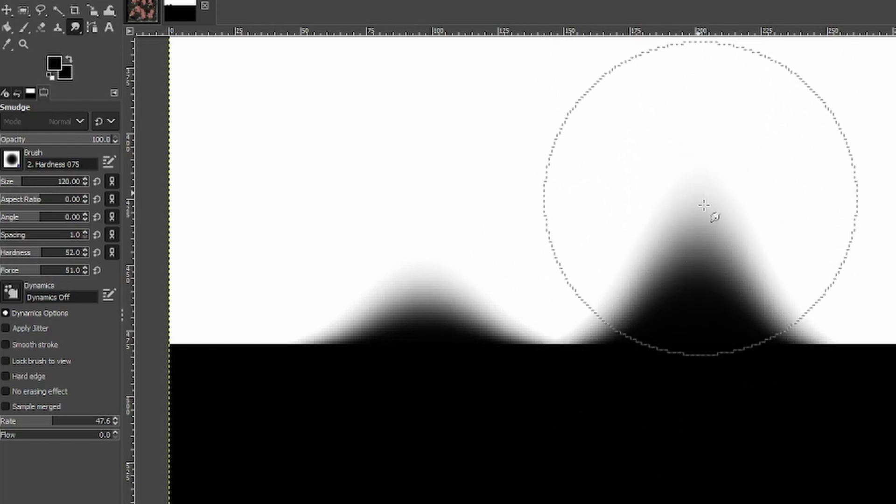
scroll(735, 292, "down", 1)
scroll(735, 293, "down", 1)
scroll(734, 293, "down", 1)
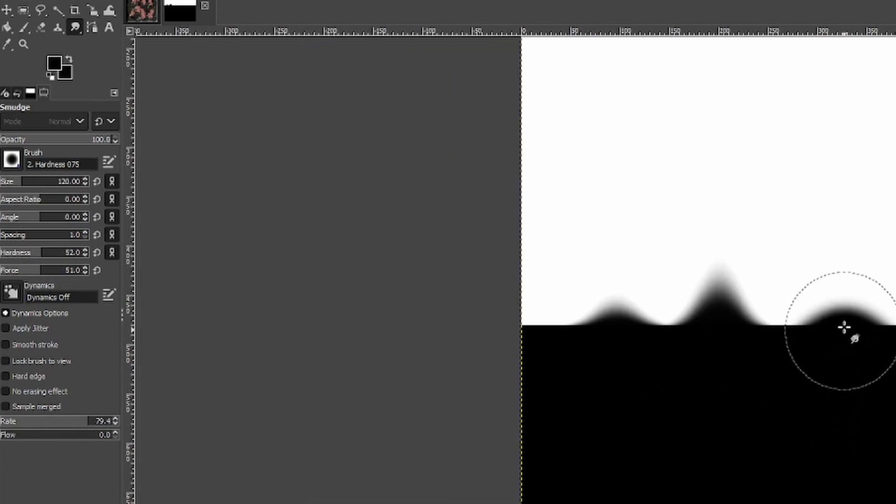
left_click_drag(845, 328, 841, 5)
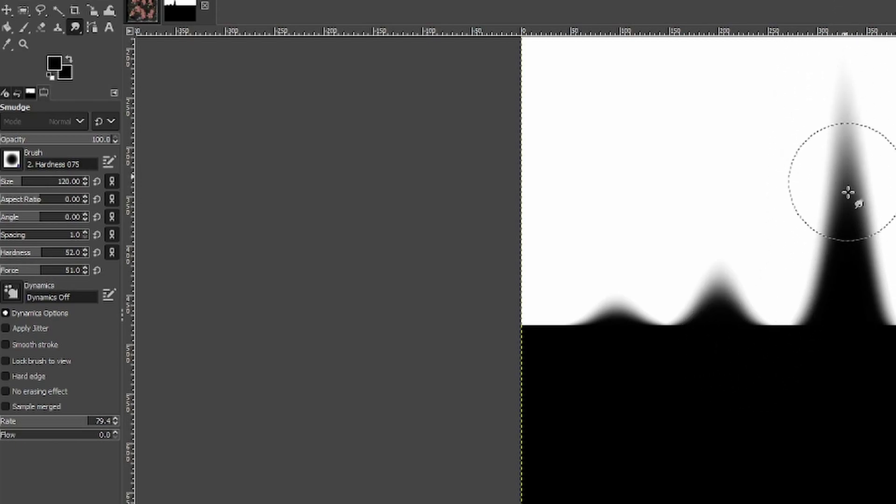
key("2")
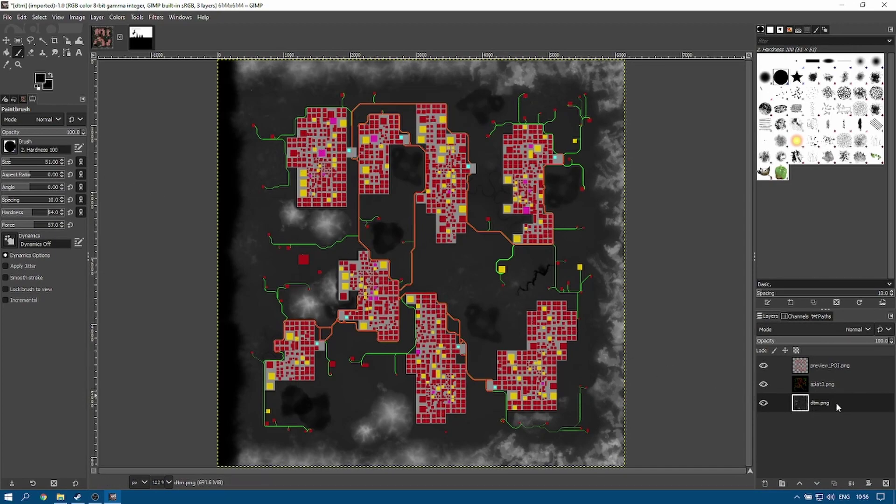
On the dtm.png layer, paint black along the top edge, a bottom bay, and the left edge.
left_click(836, 403)
scroll(30, 168, "up", 3)
scroll(40, 164, "up", 3)
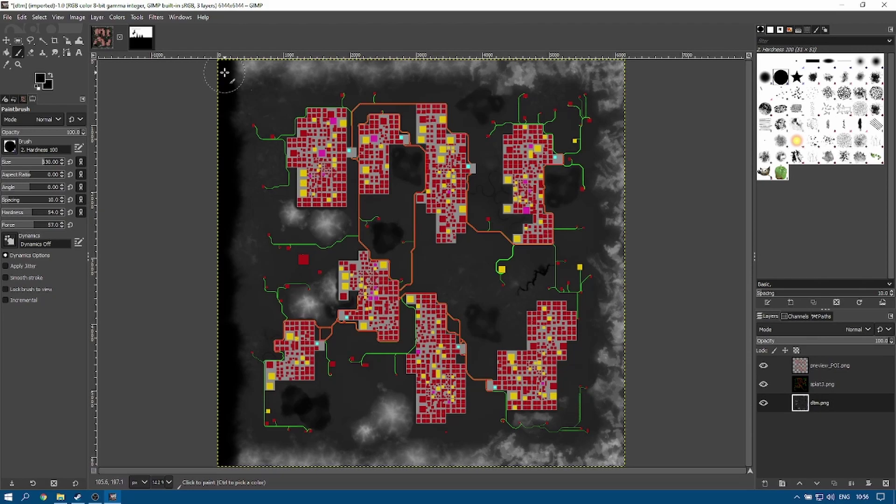
mouse_move(224, 70)
left_mouse_down()
mouse_move(515, 65)
mouse_move(432, 458)
mouse_move(311, 456)
mouse_move(236, 467)
mouse_move(246, 450)
mouse_move(301, 459)
left_mouse_up()
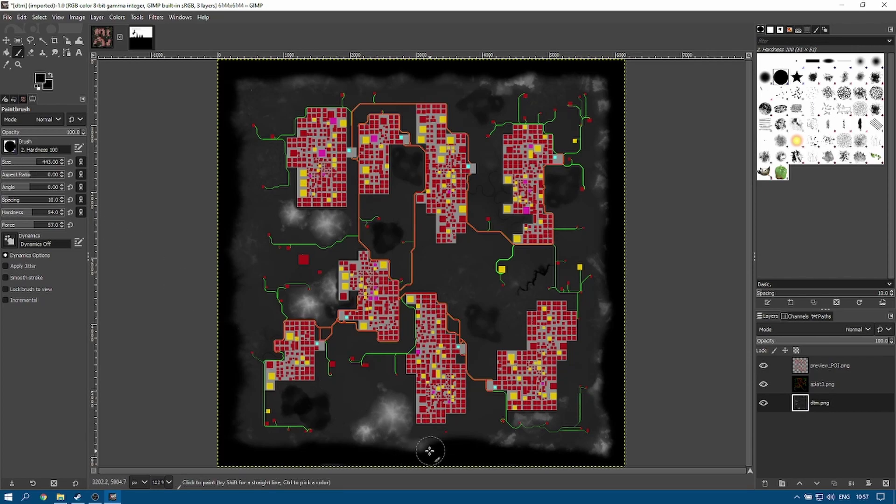
mouse_move(430, 452)
left_mouse_down()
mouse_move(396, 402)
mouse_move(362, 392)
mouse_move(331, 400)
left_mouse_up()
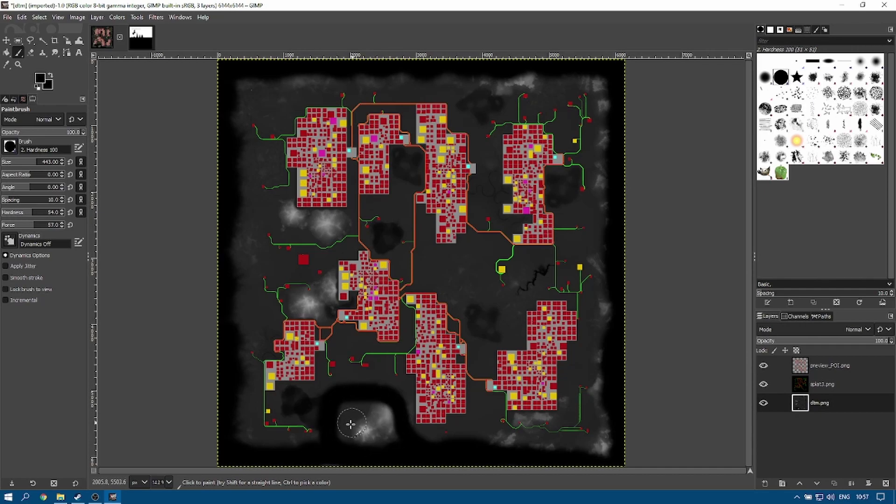
left_click_drag(232, 342, 241, 308)
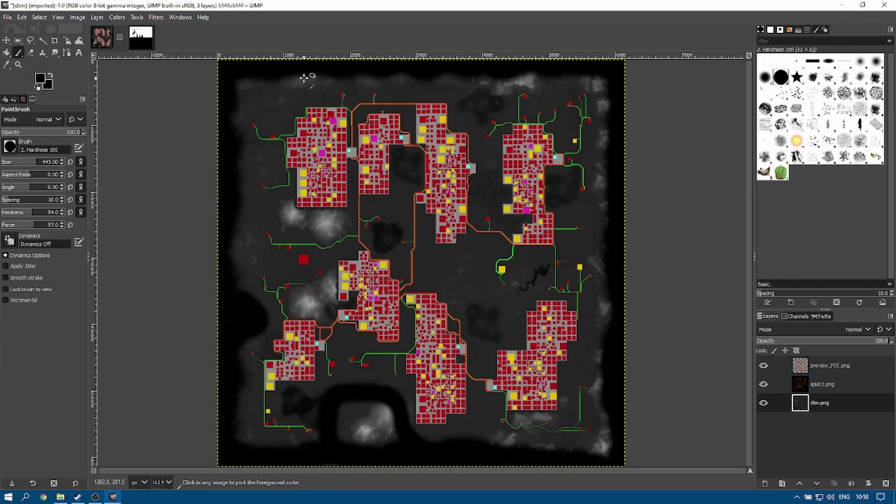
scroll(357, 91, "up", 3)
scroll(305, 80, "up", 3)
scroll(371, 122, "up", 5)
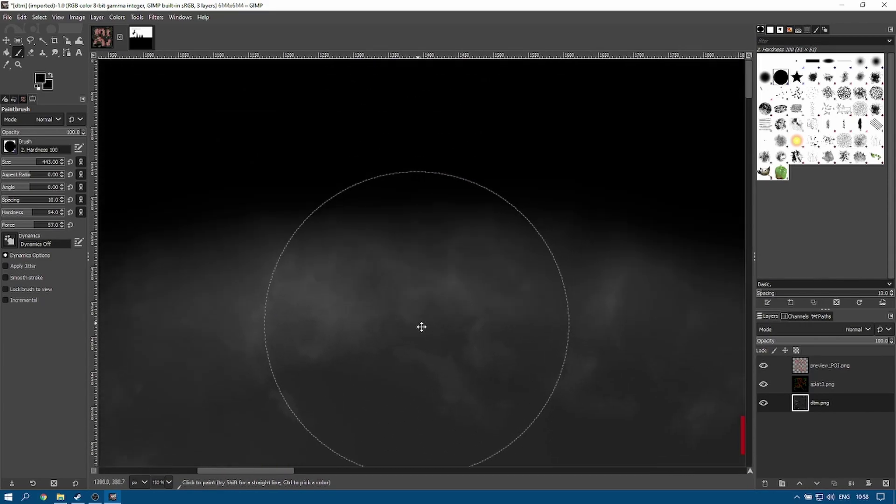
scroll(649, 315, "left", 5)
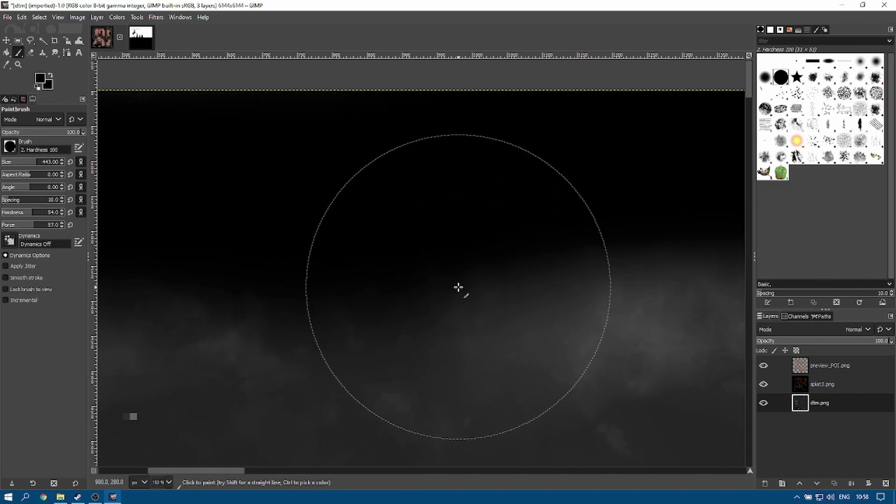
scroll(461, 290, "down", 3, "ctrl")
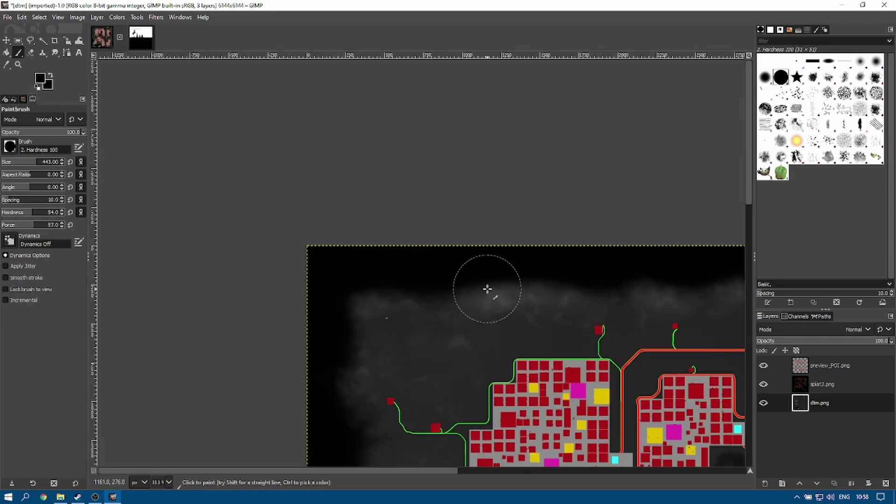
scroll(471, 260, "down", 1)
scroll(471, 259, "down", 2)
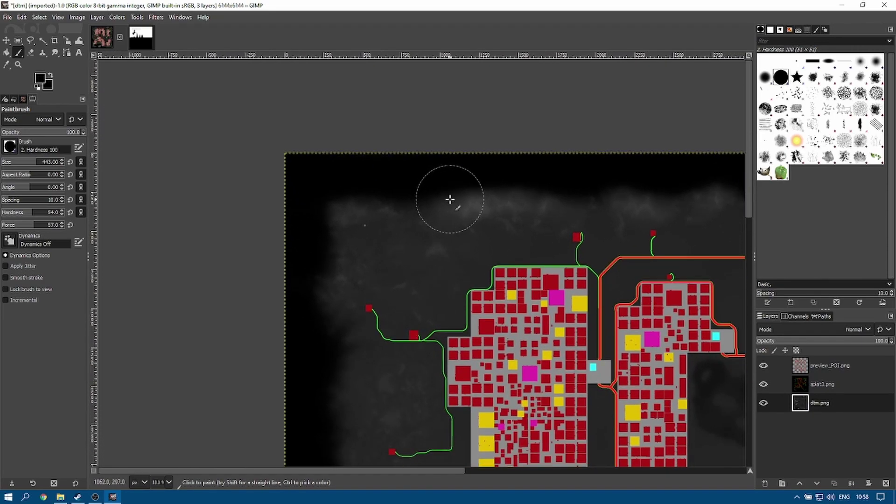
scroll(405, 363, "up", 2, "ctrl")
scroll(406, 363, "down", 2, "ctrl")
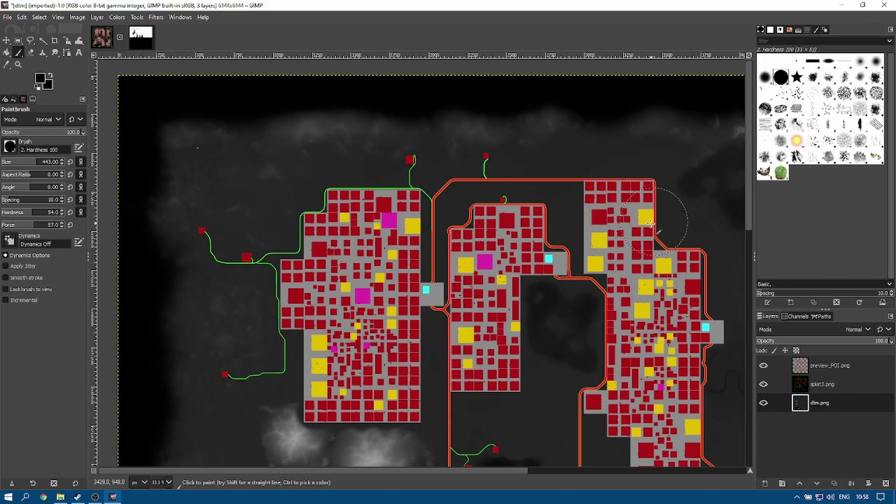
scroll(333, 233, "up", 2, "ctrl")
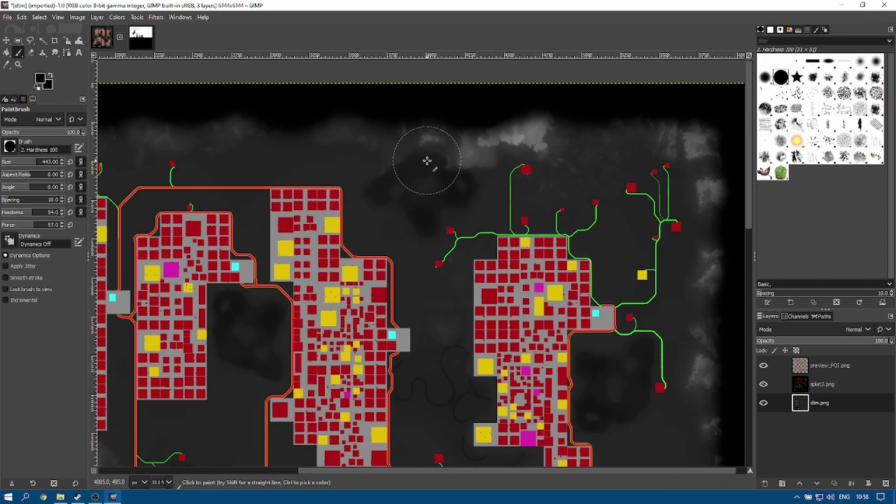
scroll(423, 162, "up", 3, "ctrl")
scroll(426, 164, "up", 3)
scroll(426, 164, "left", 2)
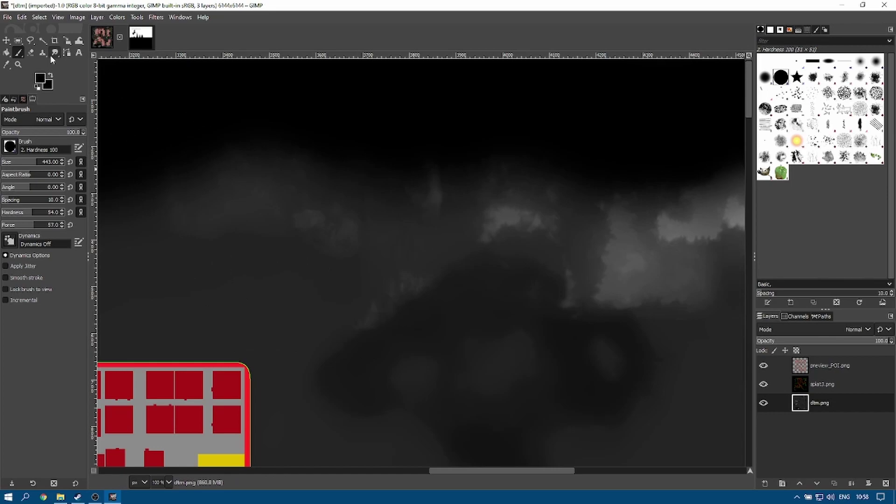
Smudge the black top border down into the dtm terrain, bending the channel's lower end right.
left_click(56, 54)
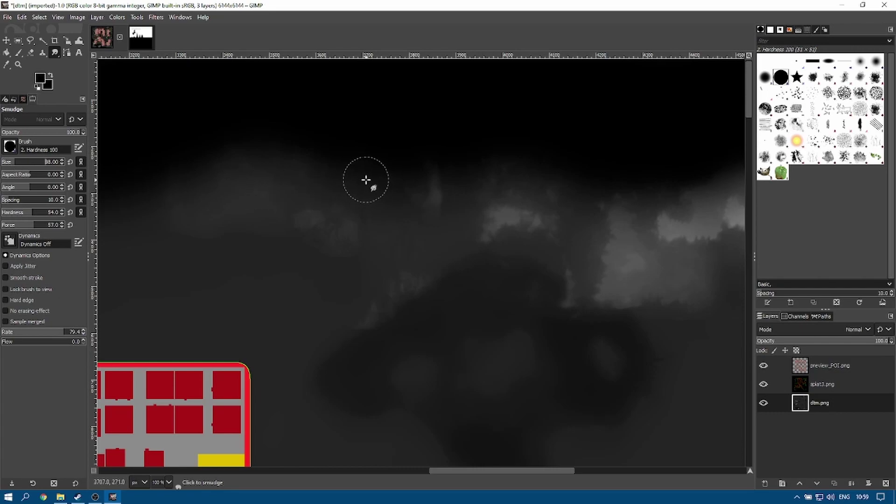
mouse_move(440, 177)
left_mouse_down()
mouse_move(448, 128)
mouse_move(458, 262)
left_mouse_up()
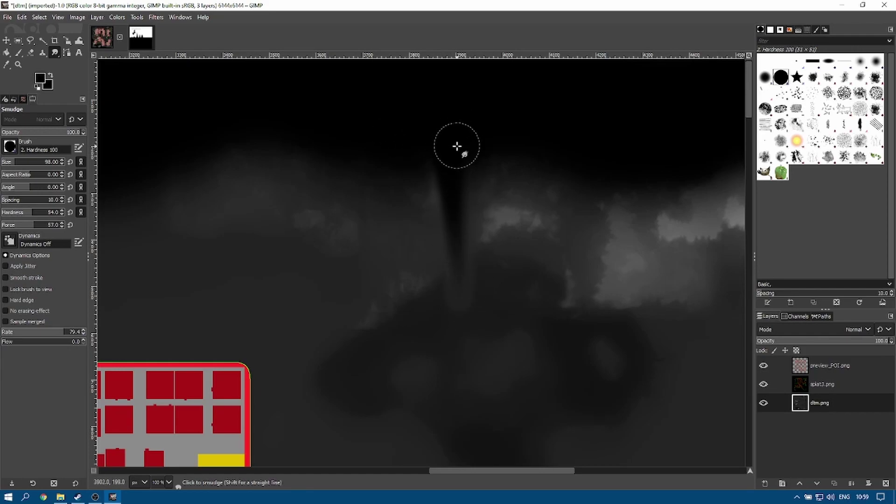
left_click_drag(482, 185, 466, 214)
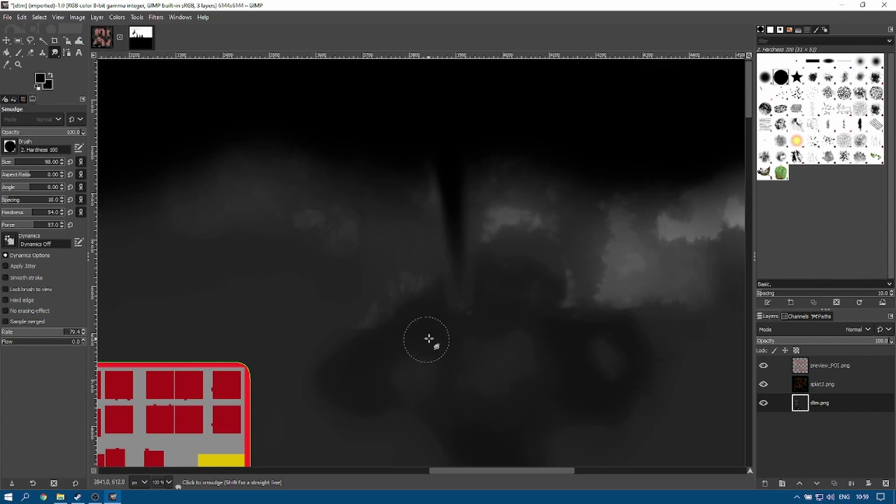
mouse_move(447, 191)
left_mouse_down()
mouse_move(436, 214)
mouse_move(472, 190)
mouse_move(466, 220)
mouse_move(474, 241)
mouse_move(456, 203)
mouse_move(455, 237)
mouse_move(455, 196)
mouse_move(457, 300)
left_mouse_up()
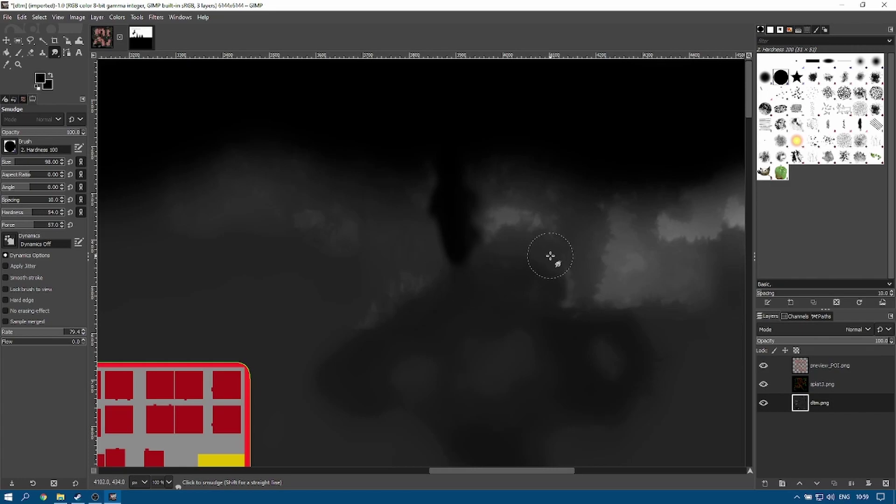
mouse_move(457, 231)
left_mouse_down()
mouse_move(459, 284)
mouse_move(405, 327)
left_mouse_up()
mouse_move(452, 312)
left_mouse_down()
mouse_move(458, 251)
mouse_move(464, 282)
mouse_move(494, 306)
mouse_move(540, 320)
left_mouse_up()
mouse_move(463, 292)
left_mouse_down()
mouse_move(409, 324)
mouse_move(462, 300)
mouse_move(480, 324)
left_mouse_up()
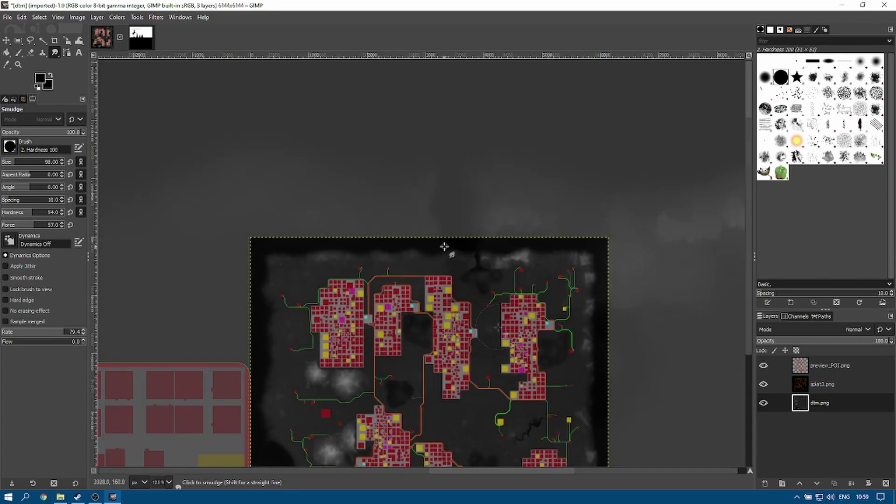
scroll(413, 256, "up", 2, "ctrl")
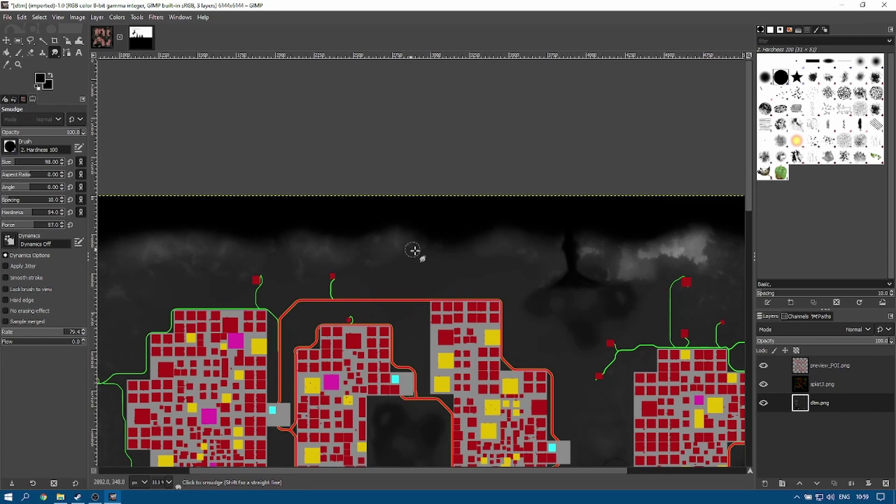
scroll(449, 256, "up", 3, "ctrl")
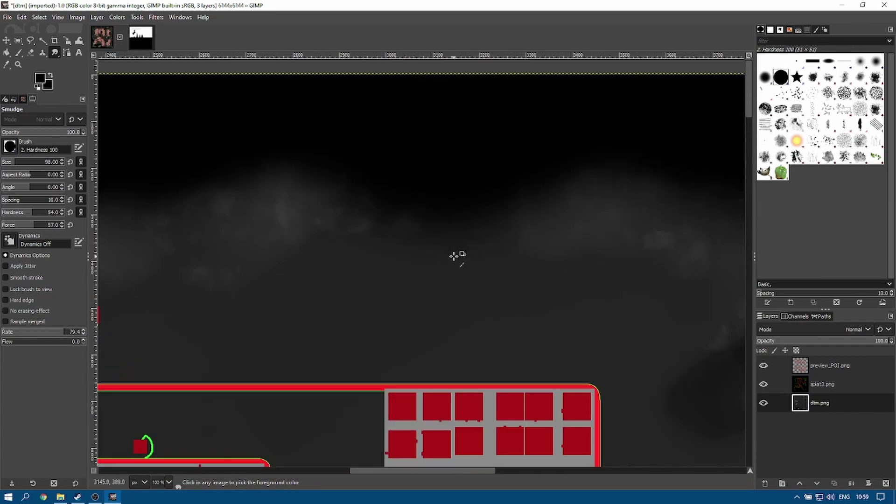
Smudge a second dark inlet down from the top border into a blob, branching a channel rightward.
mouse_move(405, 212)
left_mouse_down()
mouse_move(432, 242)
mouse_move(472, 232)
left_mouse_up()
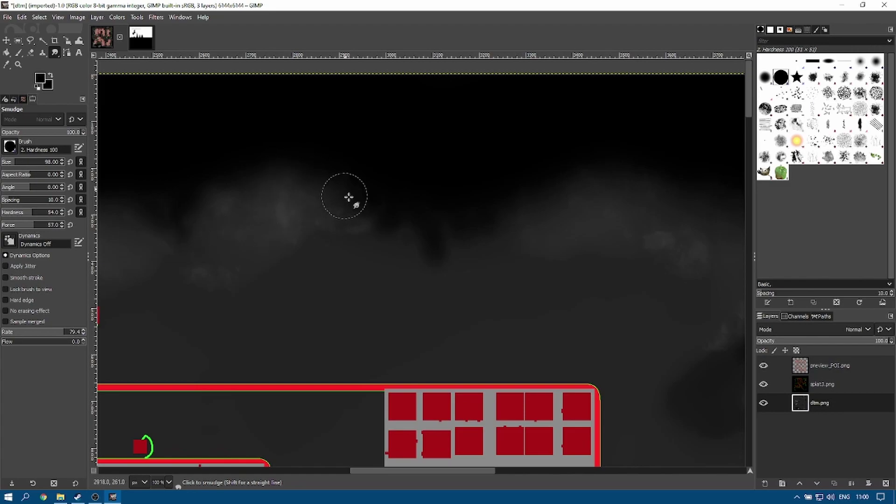
left_click_drag(453, 250, 434, 270)
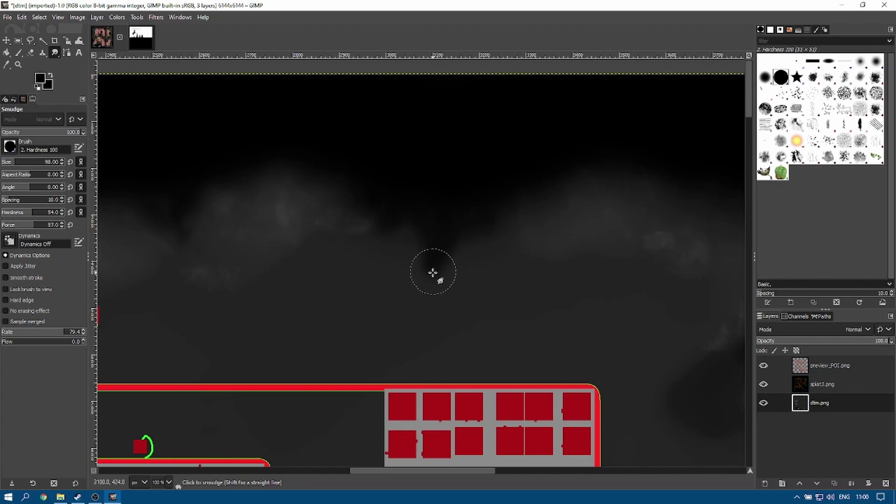
mouse_move(417, 220)
left_mouse_down()
mouse_move(414, 268)
mouse_move(426, 261)
mouse_move(464, 310)
mouse_move(435, 231)
mouse_move(434, 281)
mouse_move(391, 315)
mouse_move(456, 327)
mouse_move(407, 338)
mouse_move(436, 342)
left_mouse_up()
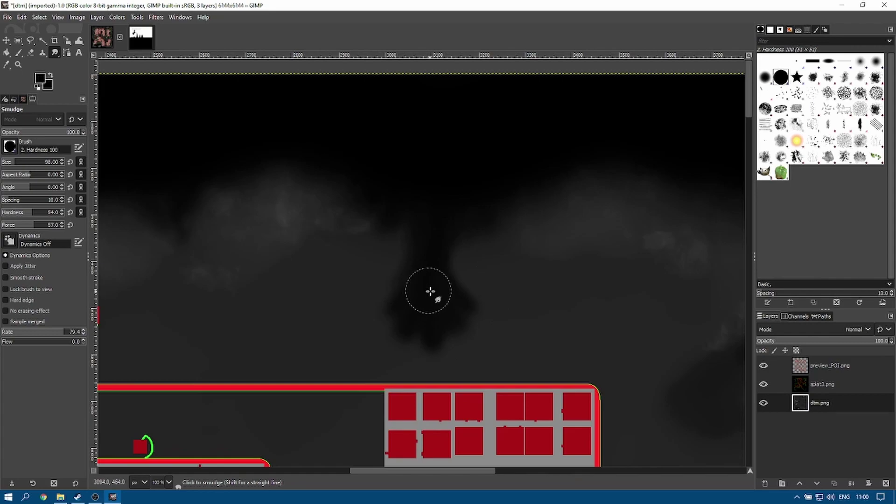
scroll(460, 299, "up", 2, "ctrl")
left_click_drag(434, 302, 640, 318)
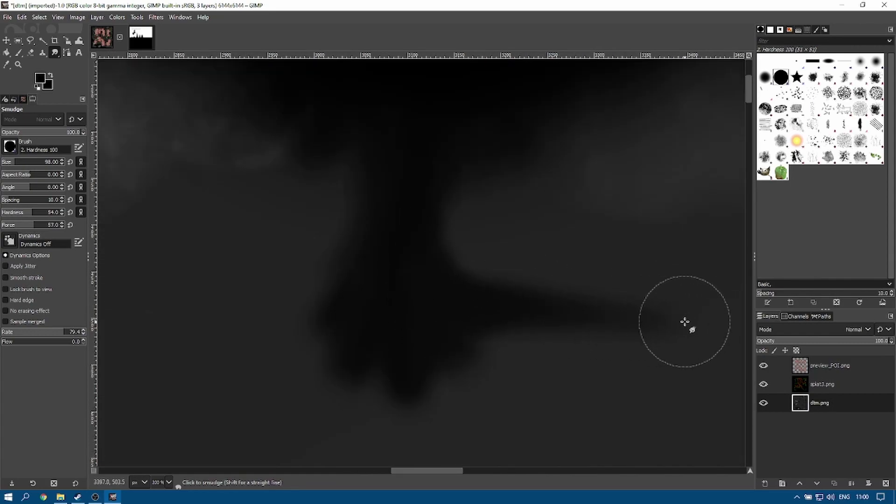
scroll(516, 366, "down", 6, "ctrl")
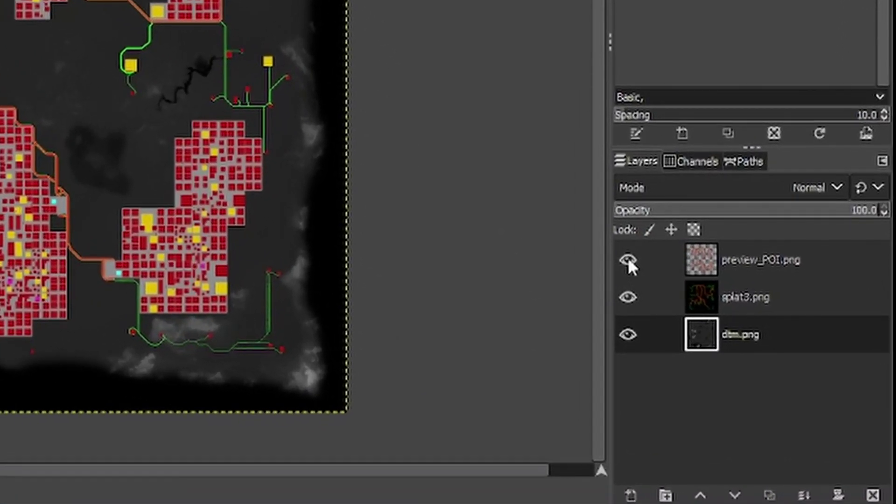
Hide the preview_POI.png and splat3.png layers, then export the height map over dtm.png.
left_click(628, 260)
left_click(628, 298)
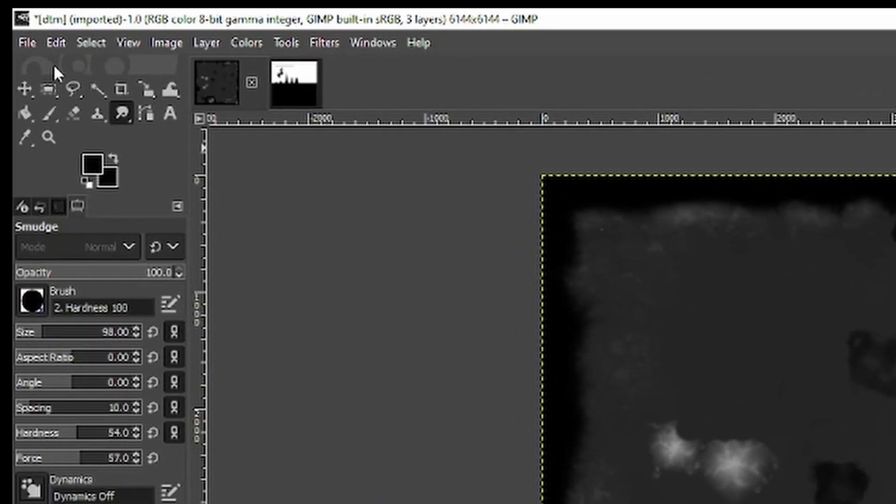
left_click(31, 43)
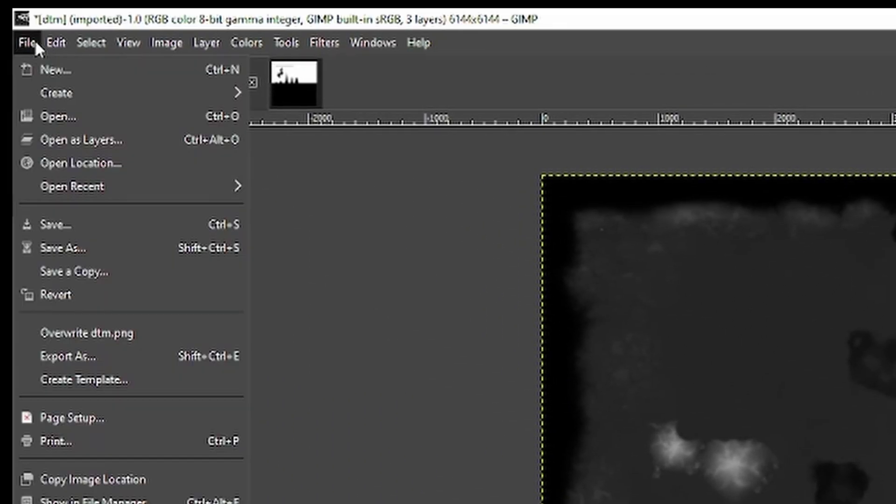
left_click(93, 355)
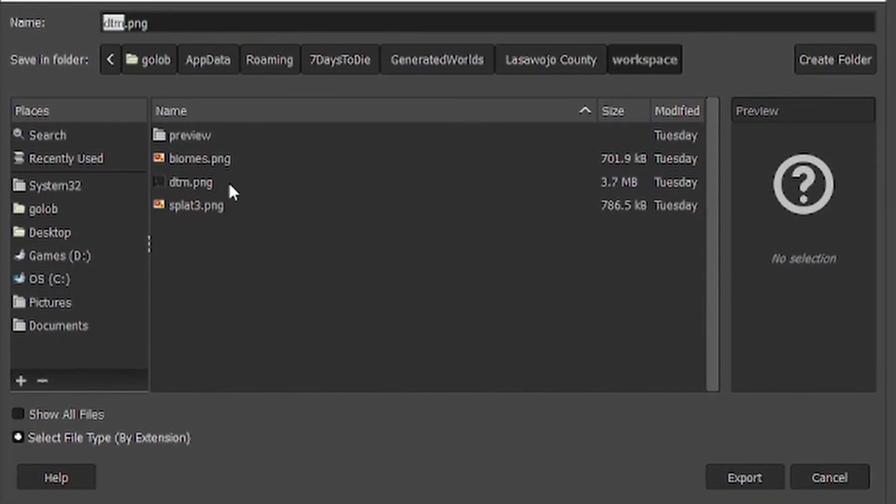
left_click(741, 476)
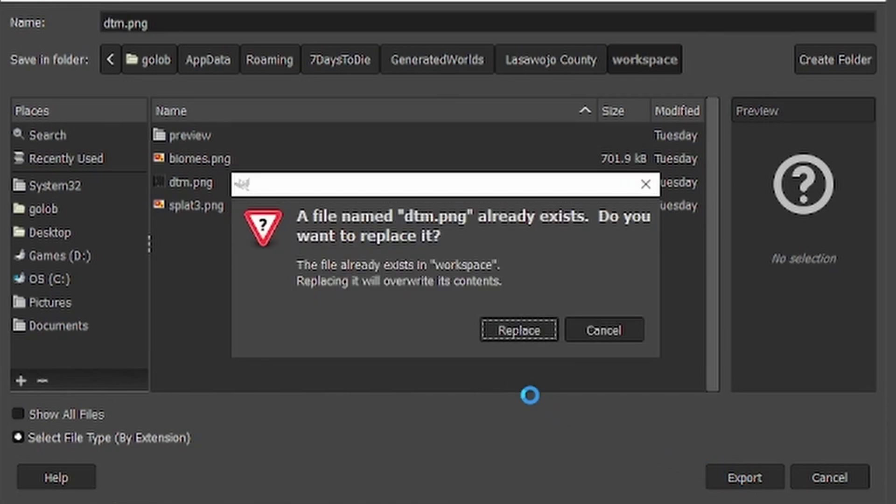
left_click(517, 328)
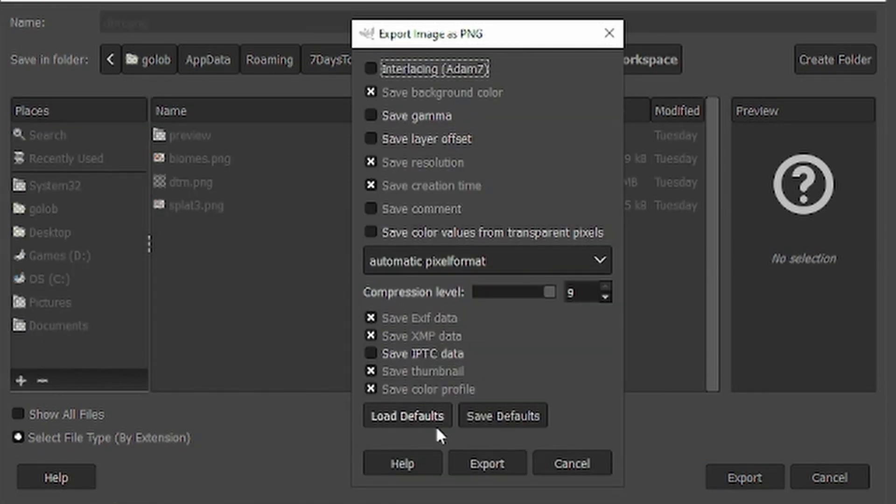
left_click(483, 461)
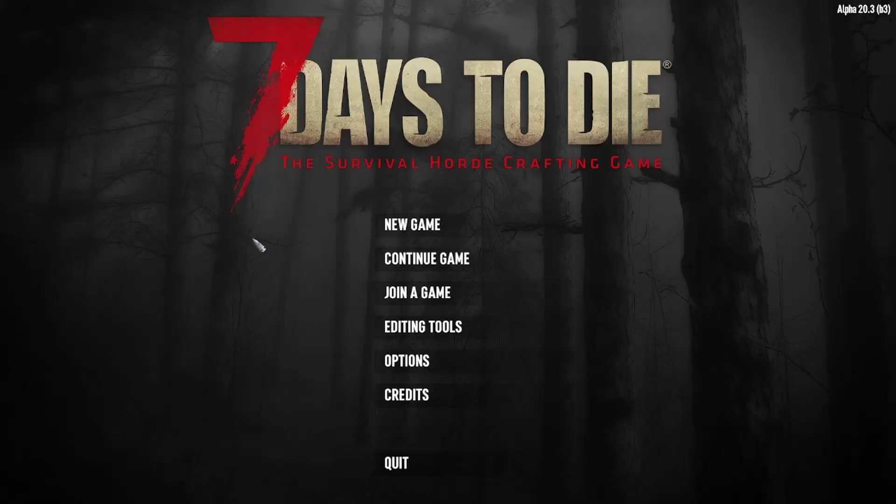
Run the mapexport command from the F1 developer console.
key("F1")
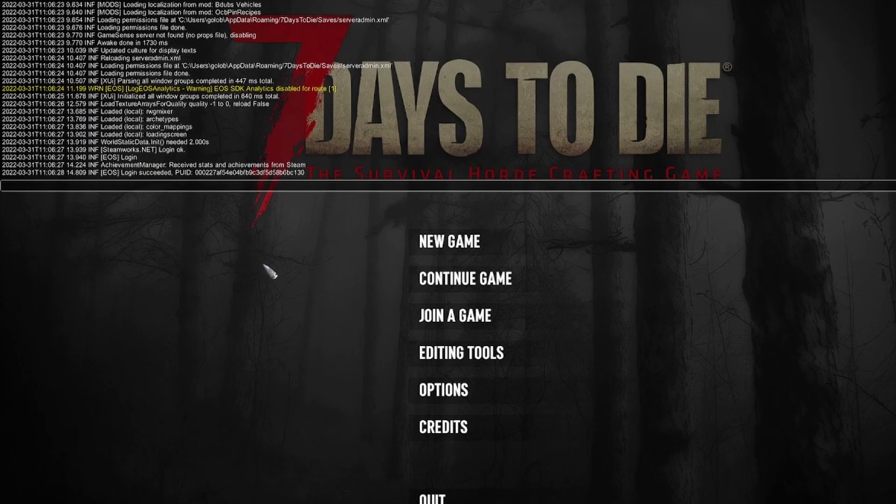
type("mapexport")
key("Return")
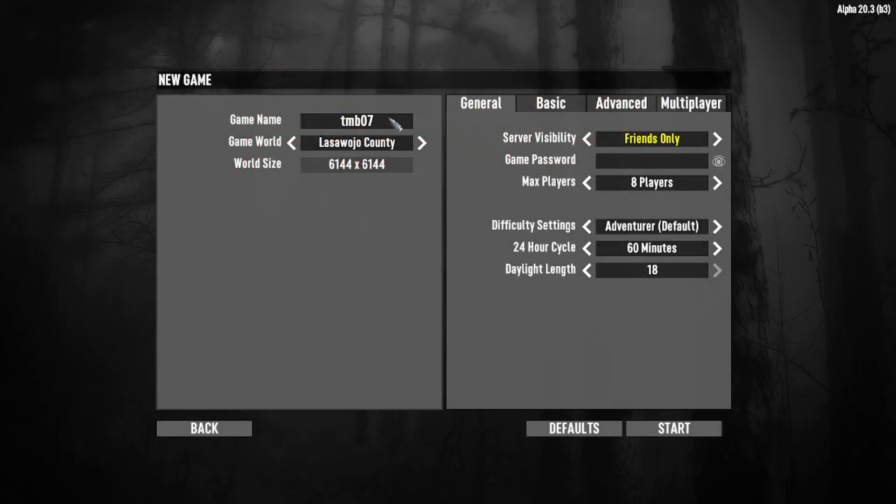
Start the new tmb07 game on Lasawojo County and let the world load.
left_click(673, 433)
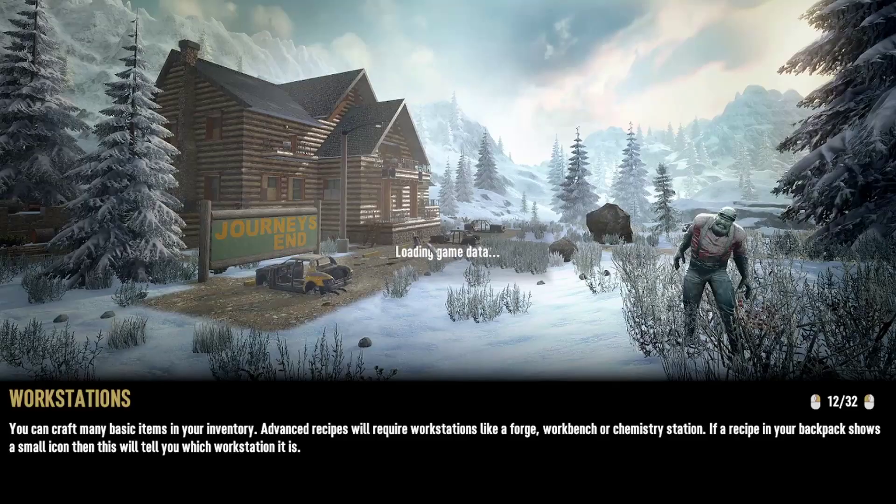